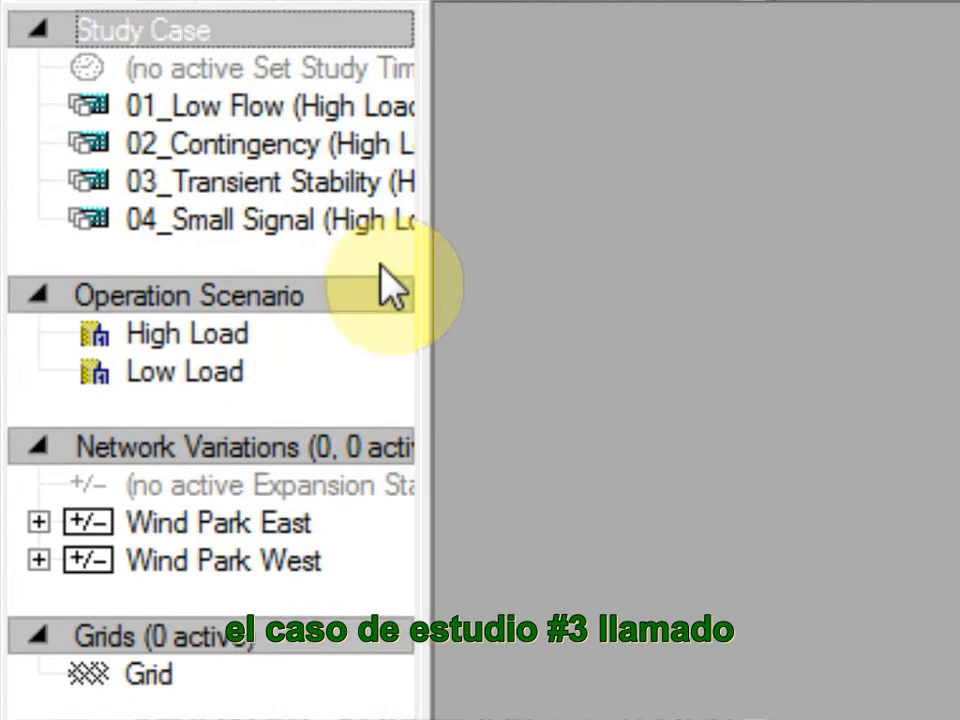
Step: Activate the study case 03_Transient Stability
click(191, 152)
right_click(358, 205)
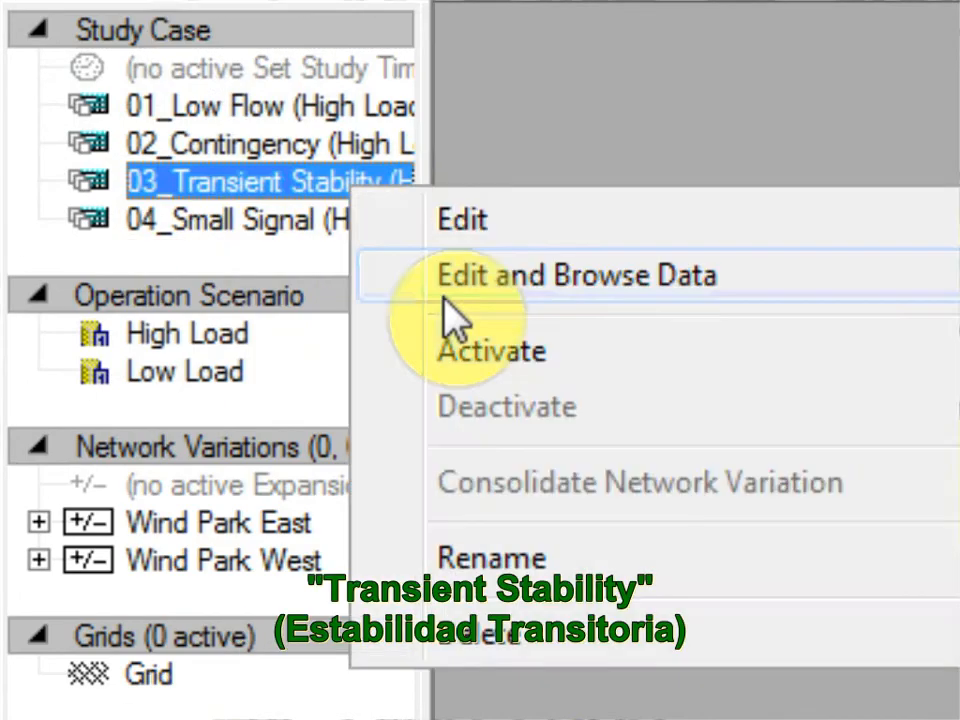
click(536, 369)
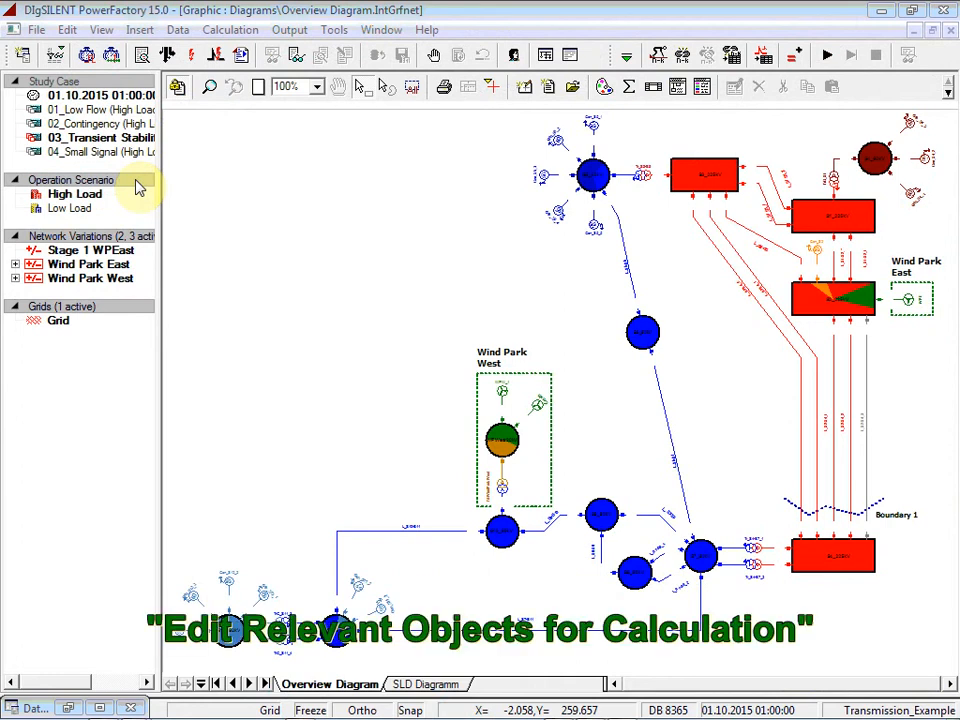
Step: List the network's composite models and inspect Composite Gen_S2 with its IEEET1 voltage regulator parameters, closing everything when done
click(56, 58)
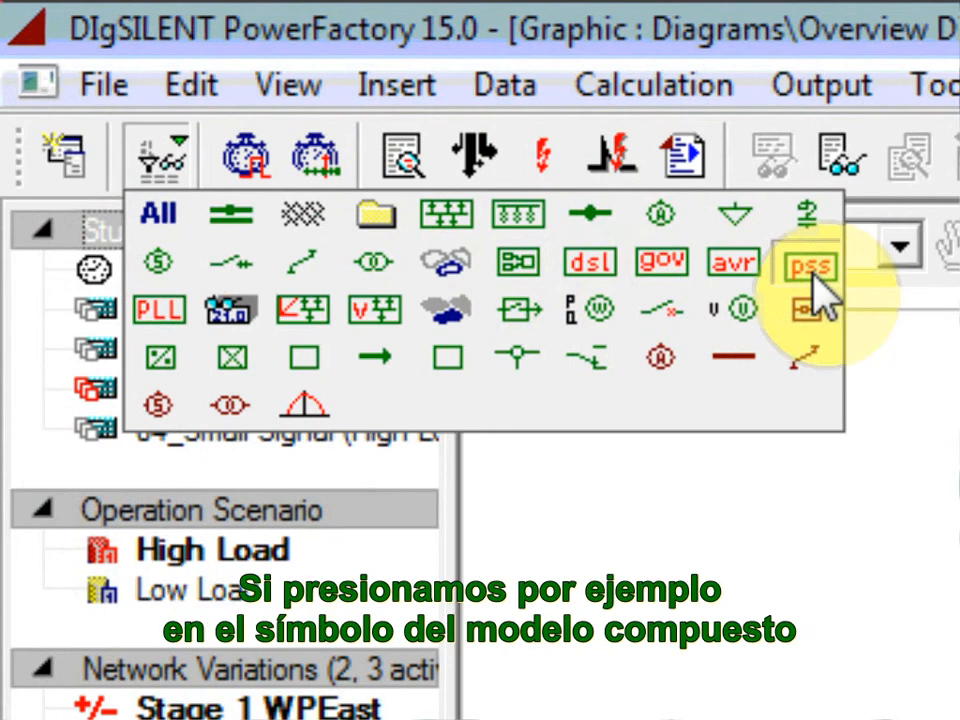
click(502, 275)
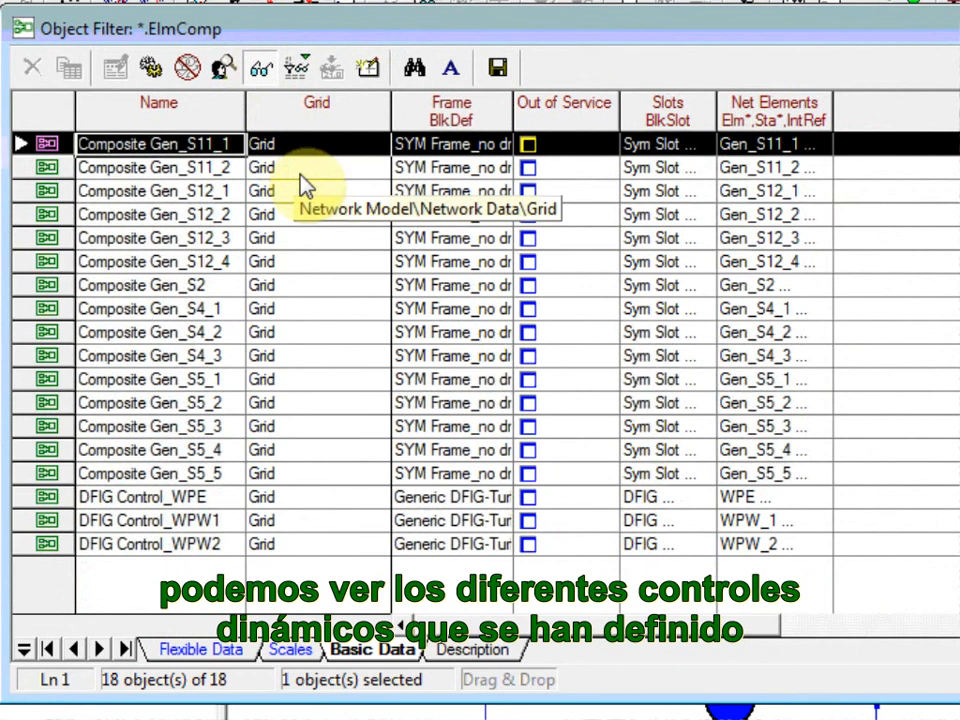
double_click(46, 290)
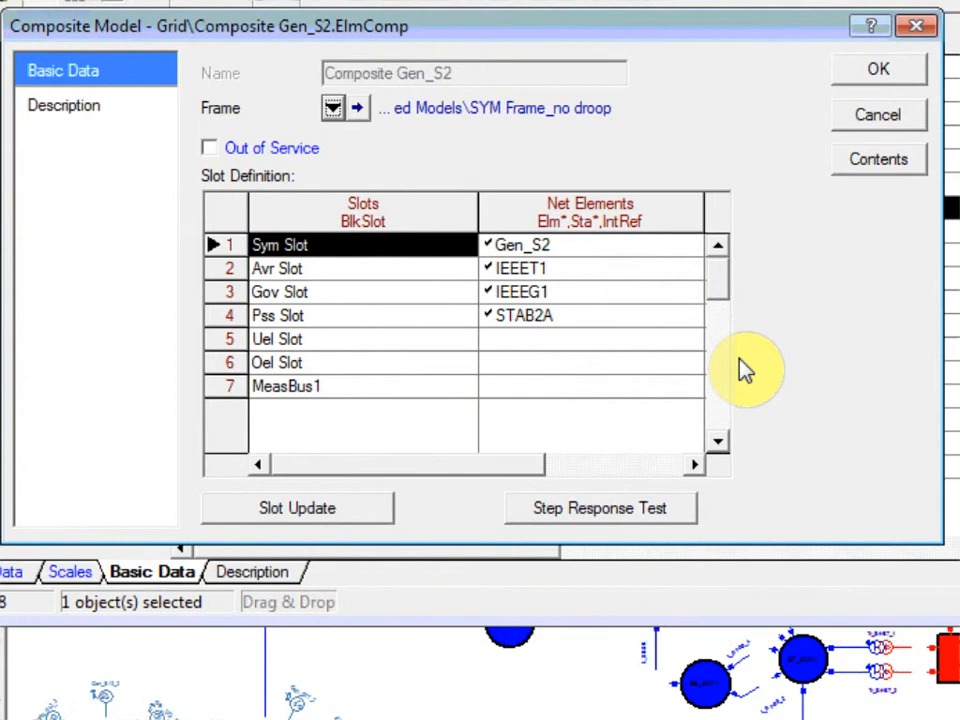
double_click(590, 270)
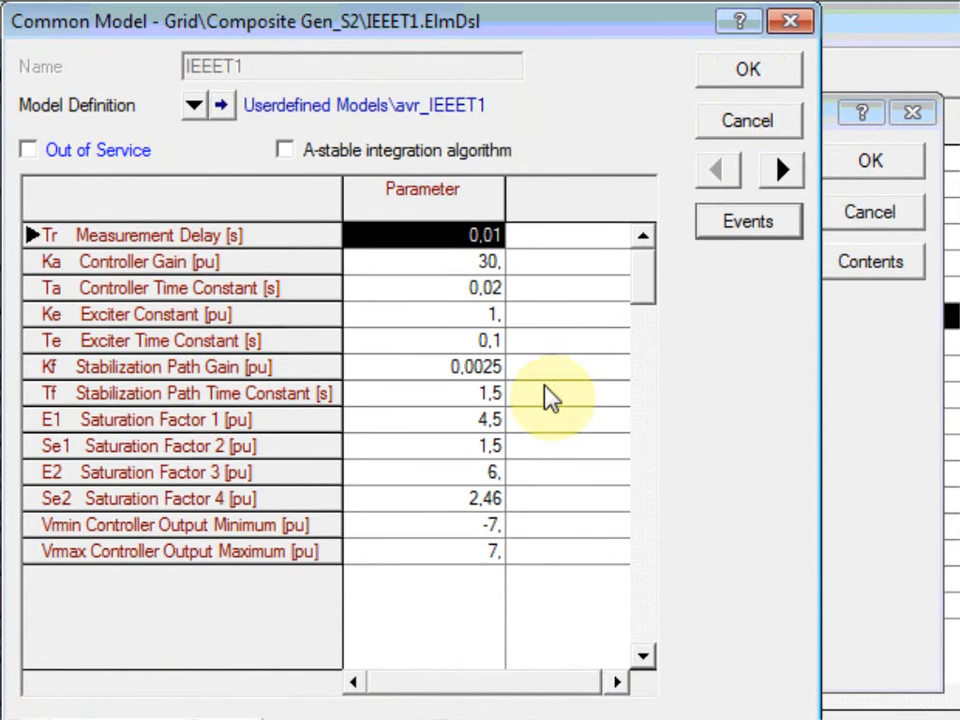
click(748, 72)
click(870, 162)
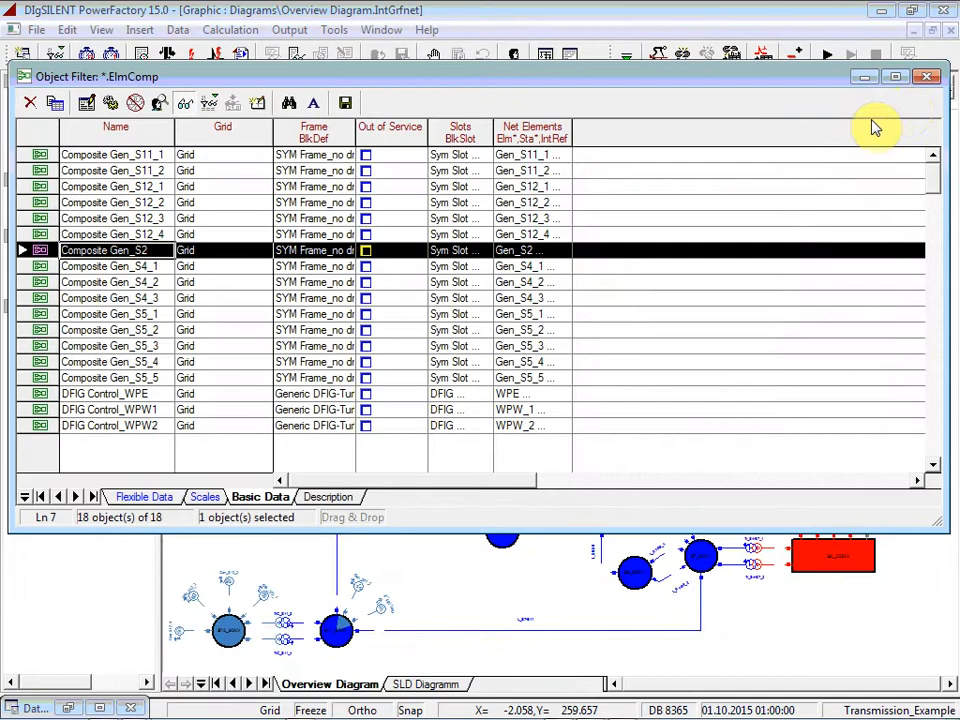
click(926, 78)
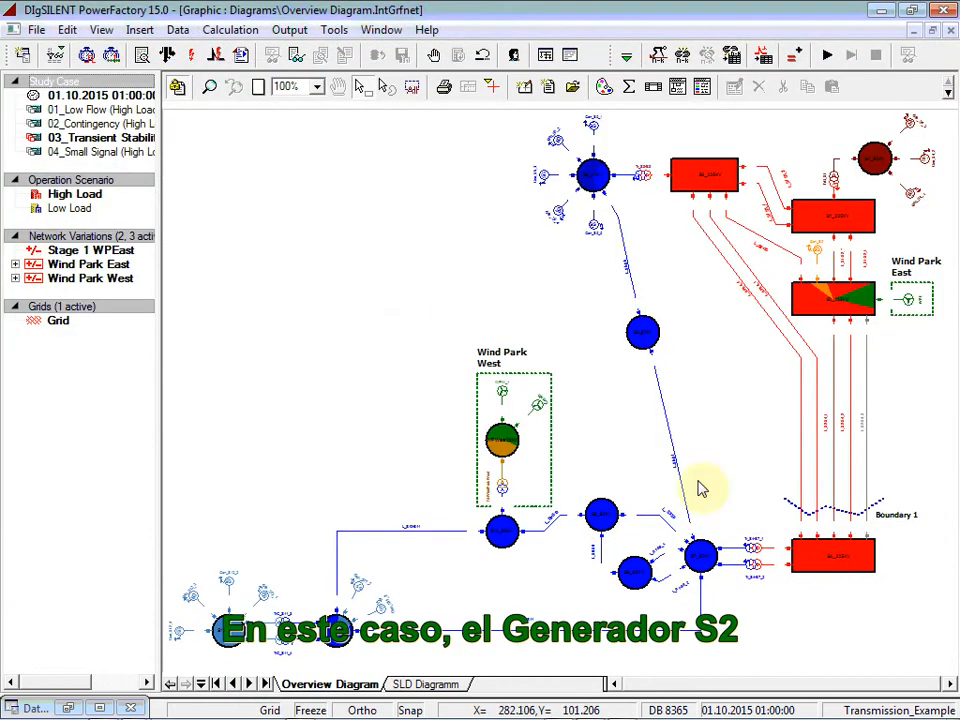
Step: In the SLD Diagramm, inspect generator Gen_S2, its plant model and the linked IEEET1 controller, closing all the dialogs when done
click(438, 684)
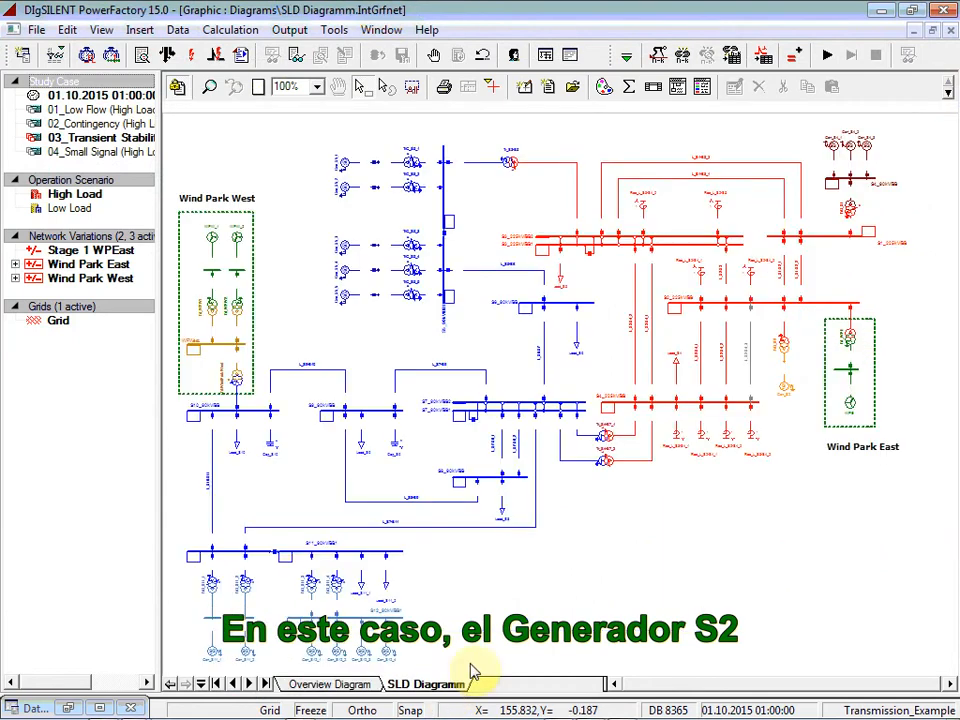
double_click(786, 392)
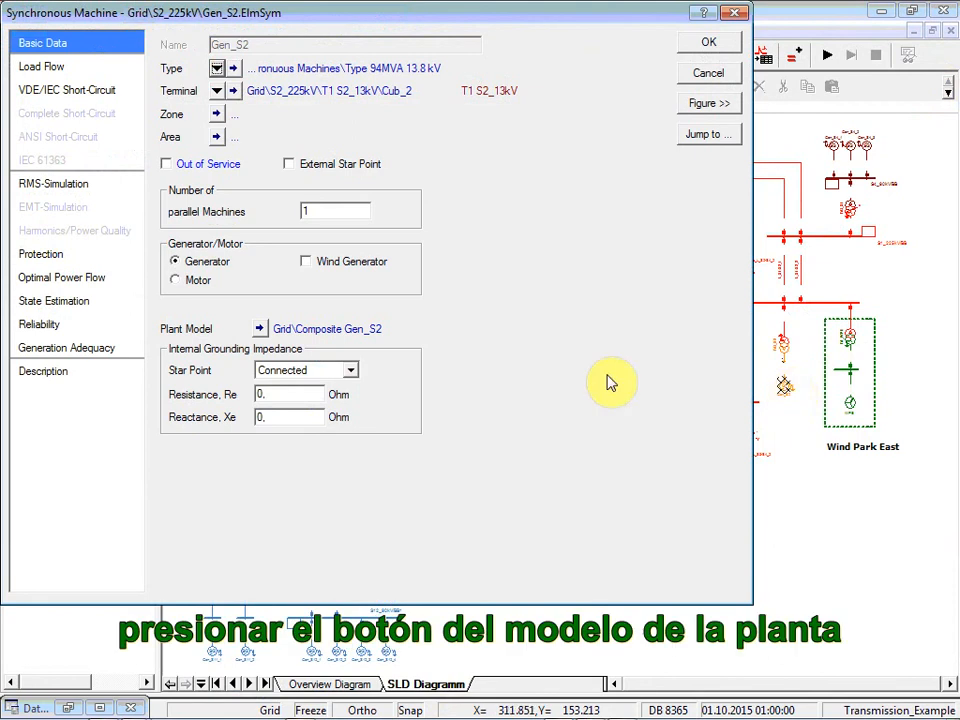
click(259, 329)
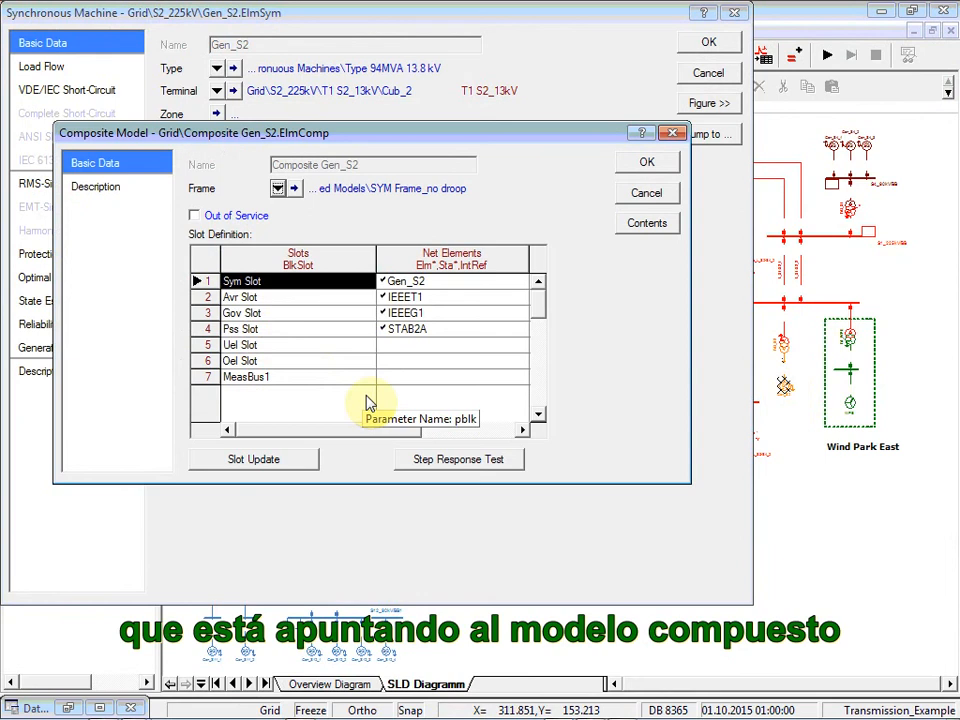
double_click(444, 297)
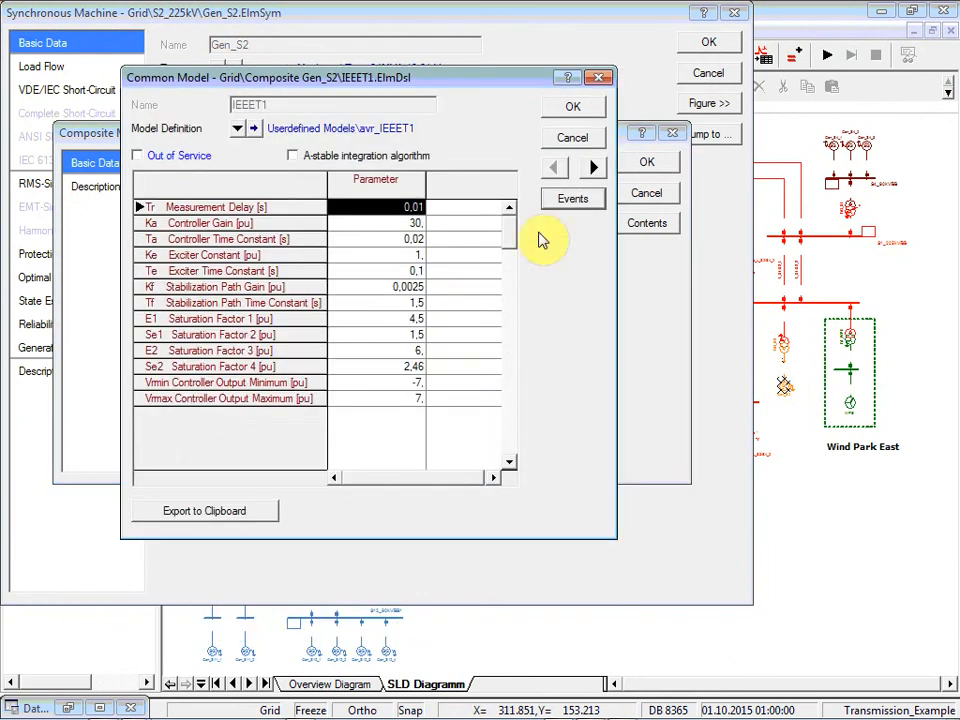
click(574, 108)
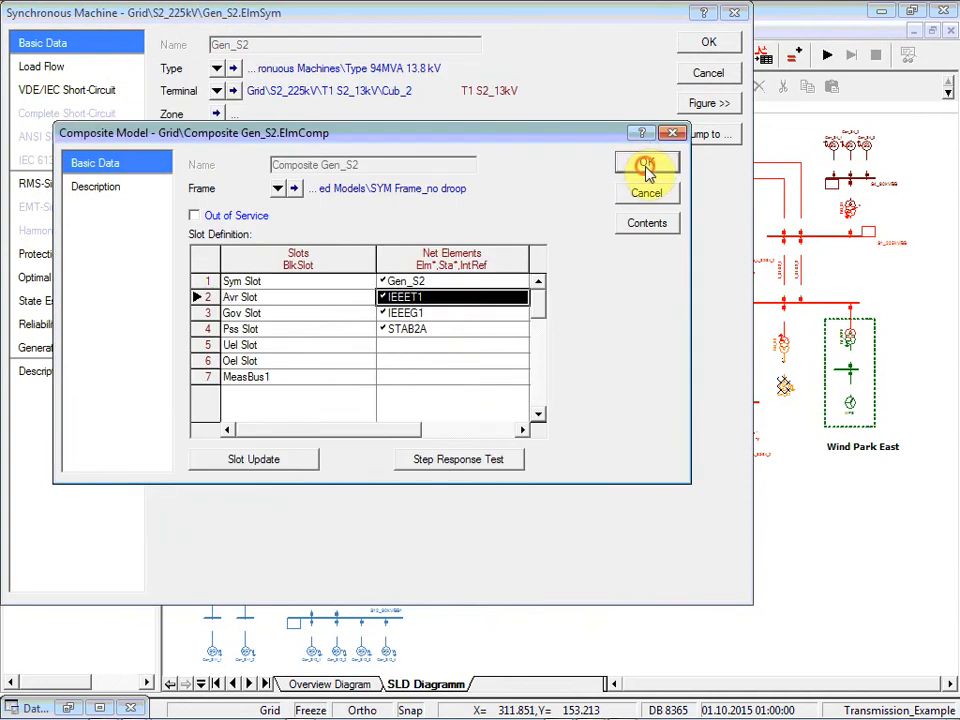
click(647, 163)
click(706, 50)
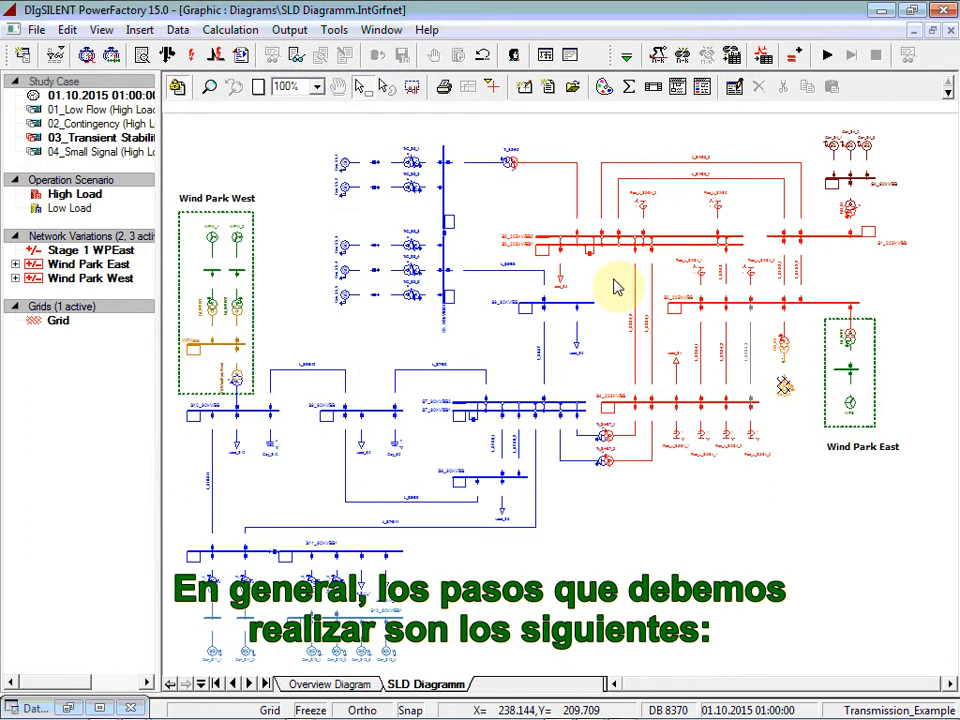
Step: Check the basic and active power control options of the load flow, and run it as balanced AC with active power as dispatched
click(345, 679)
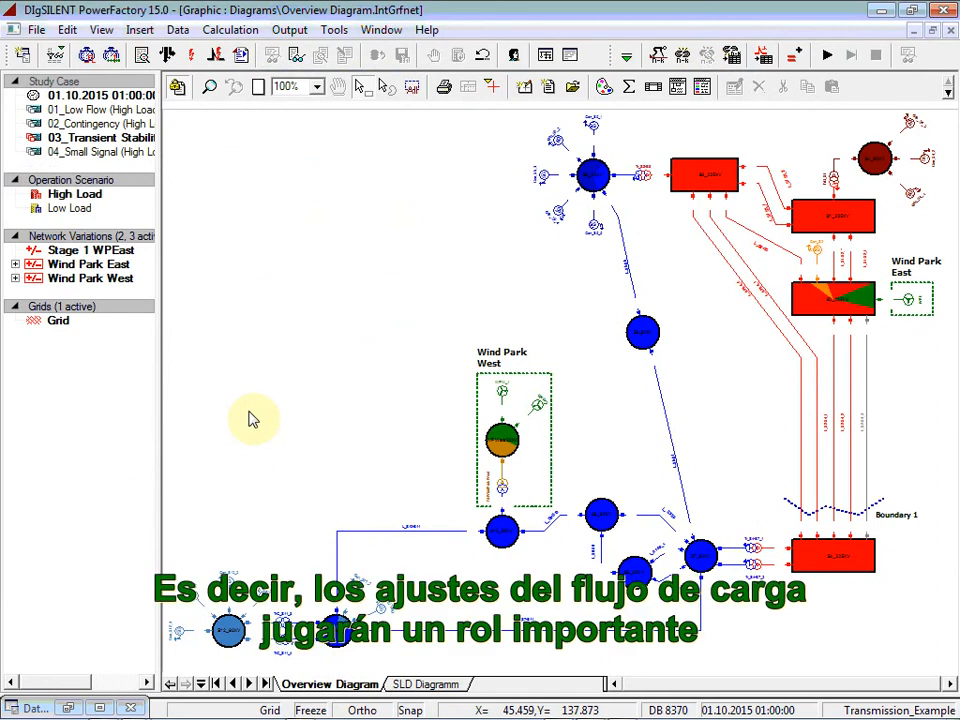
click(168, 56)
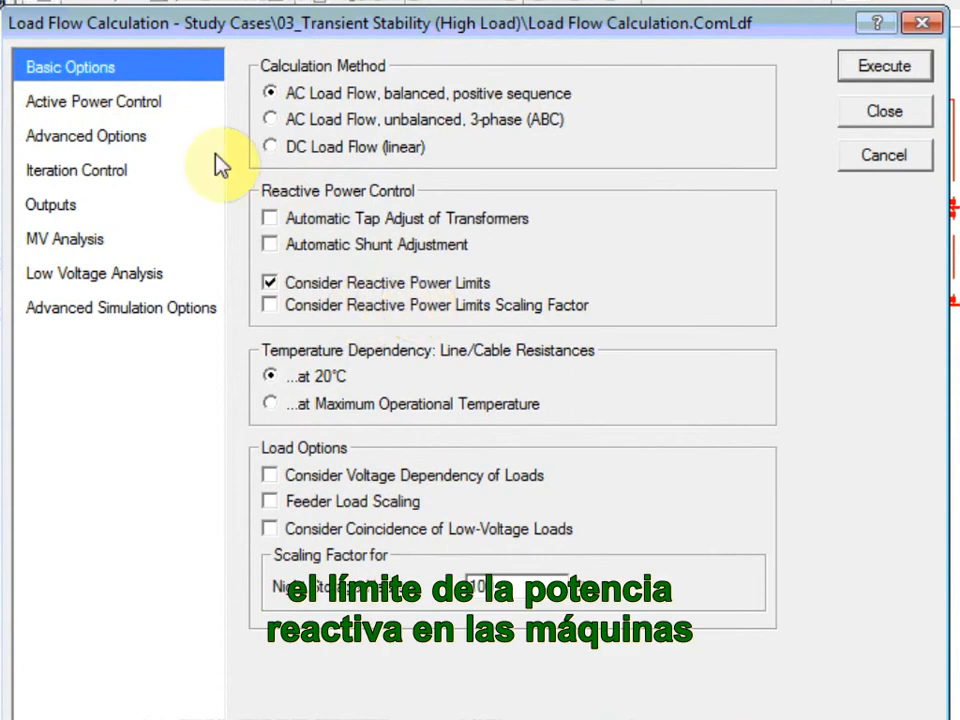
click(135, 103)
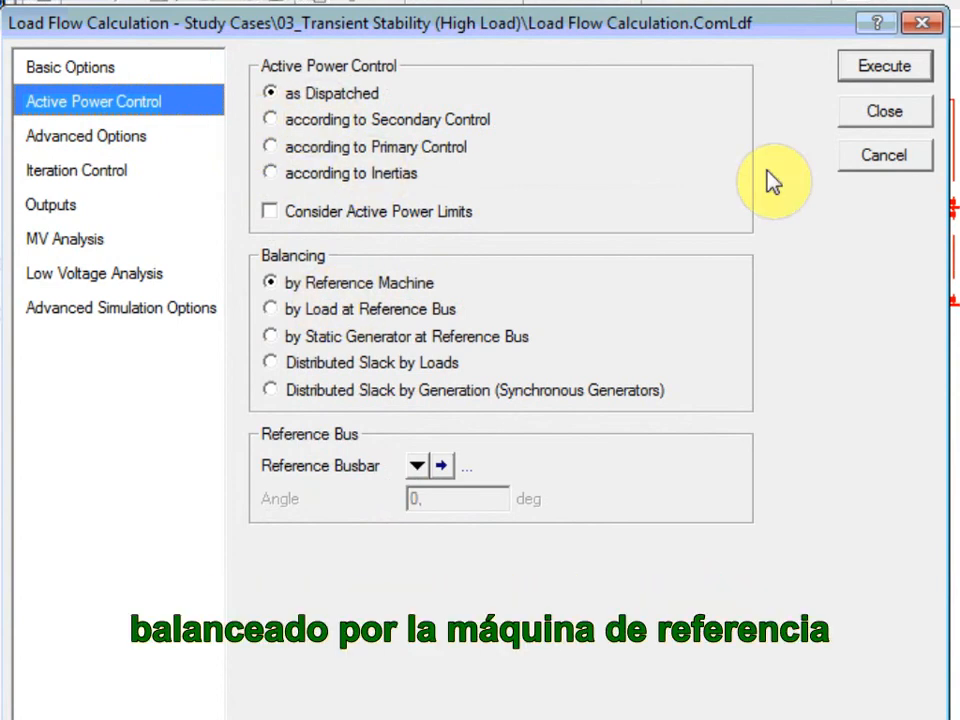
click(893, 70)
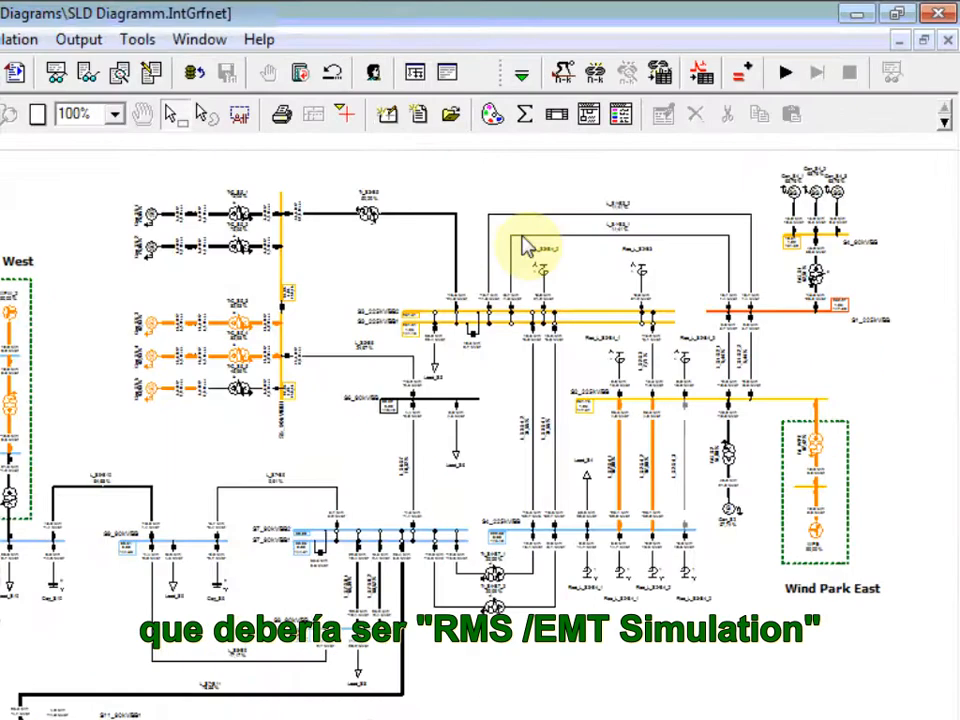
Step: Switch to the RMS/EMT Simulation tools and calculate initial conditions with RMS values, balanced positive sequence and the existing step sizes
click(521, 74)
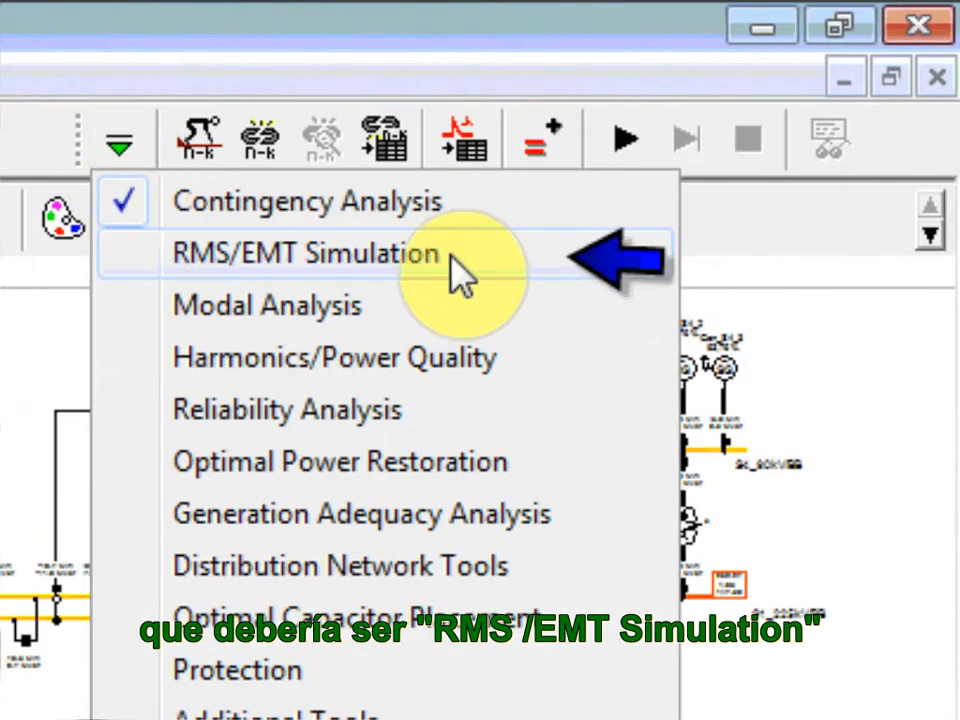
click(479, 257)
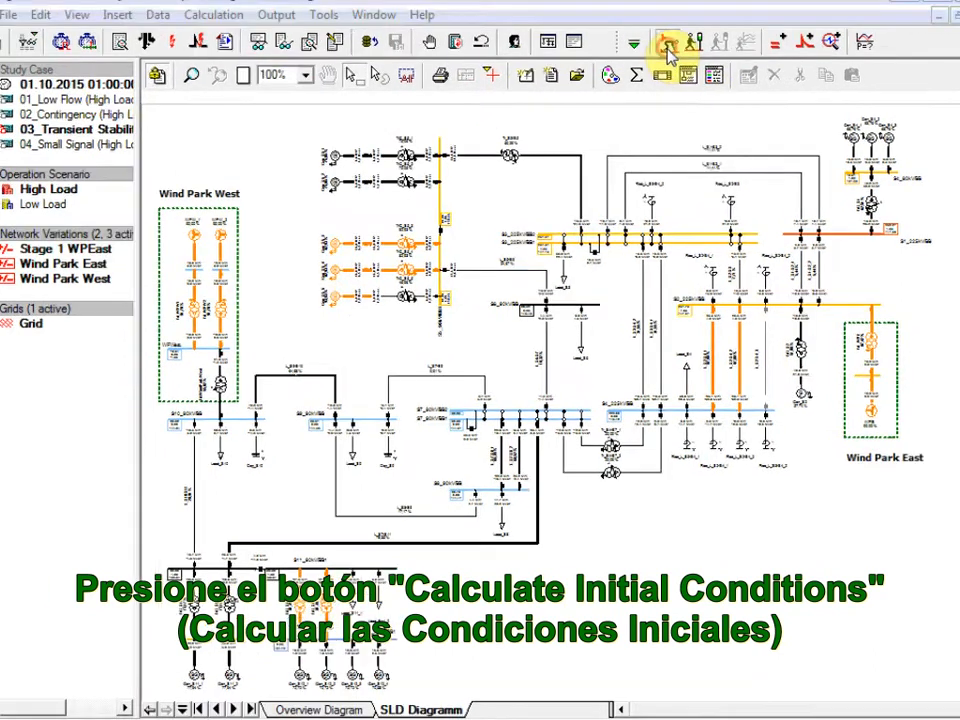
click(659, 54)
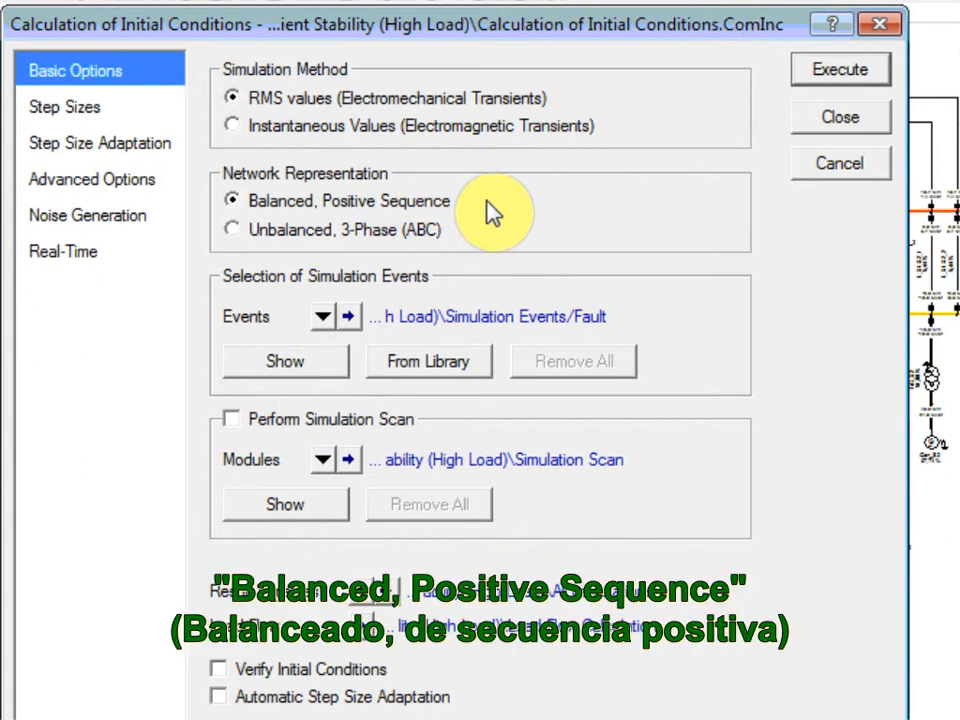
click(77, 112)
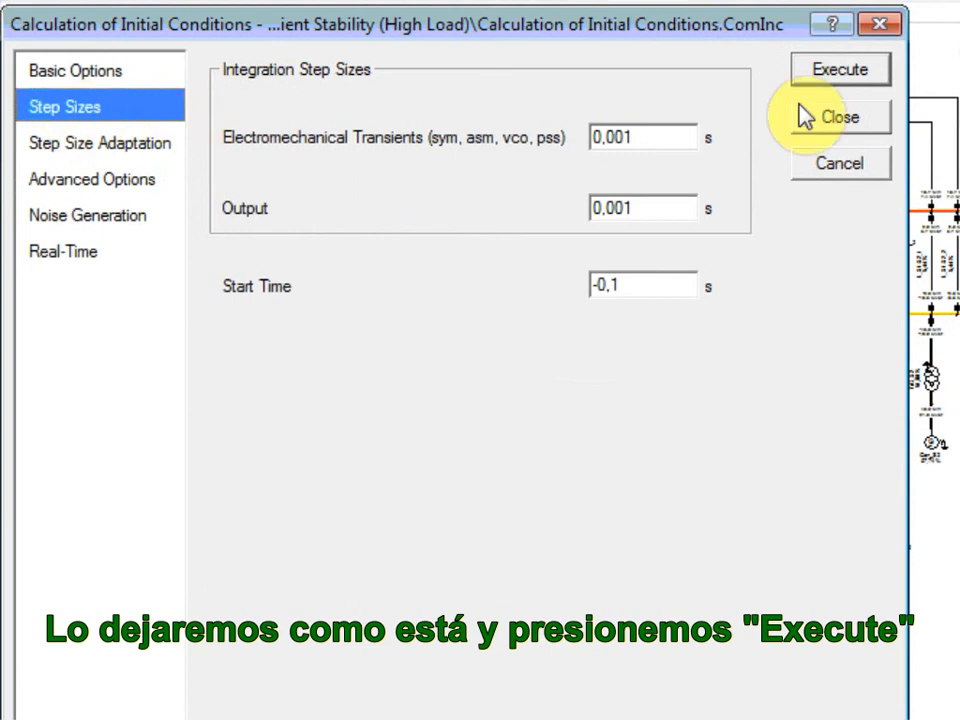
click(828, 71)
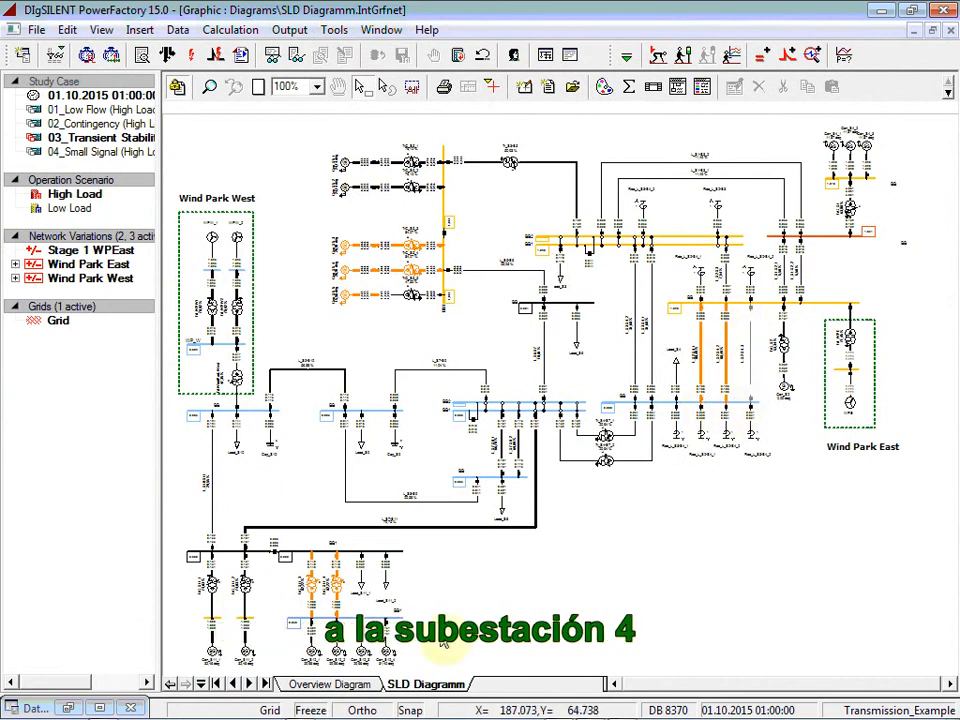
Step: Start defining a short-circuit event for transmission line L_S2-S4_2 in the single-line diagram
click(325, 684)
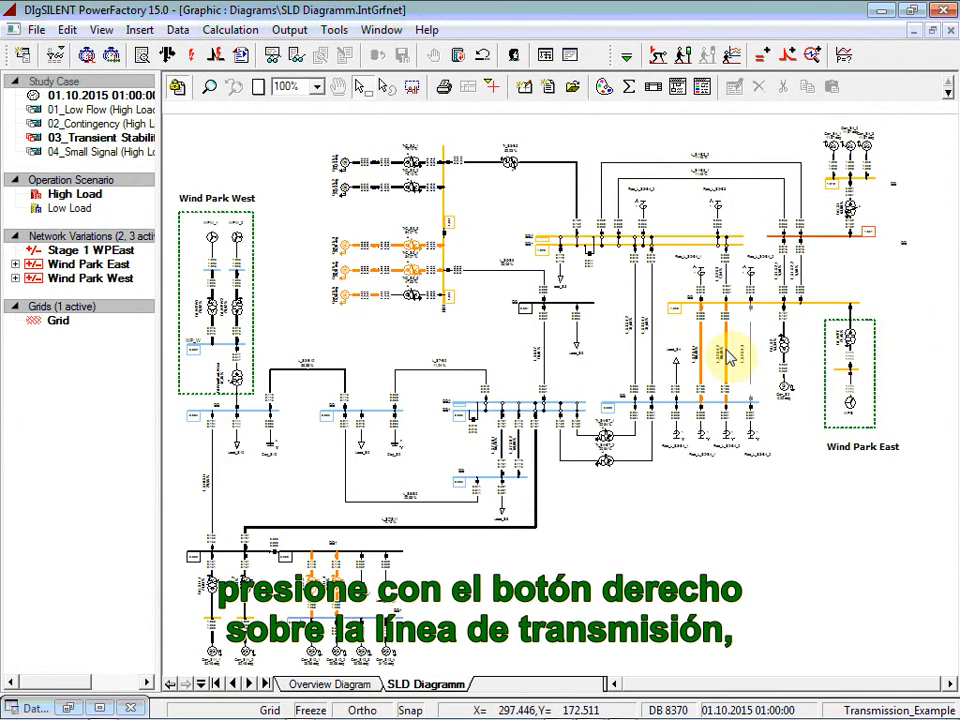
right_click(728, 356)
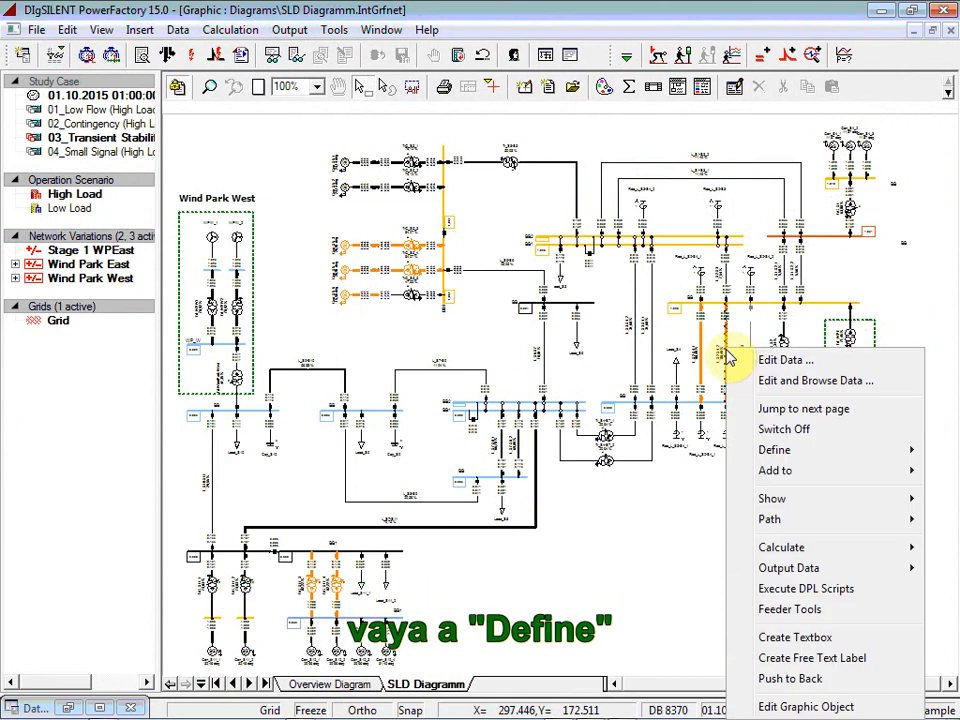
mouse_move(765, 450)
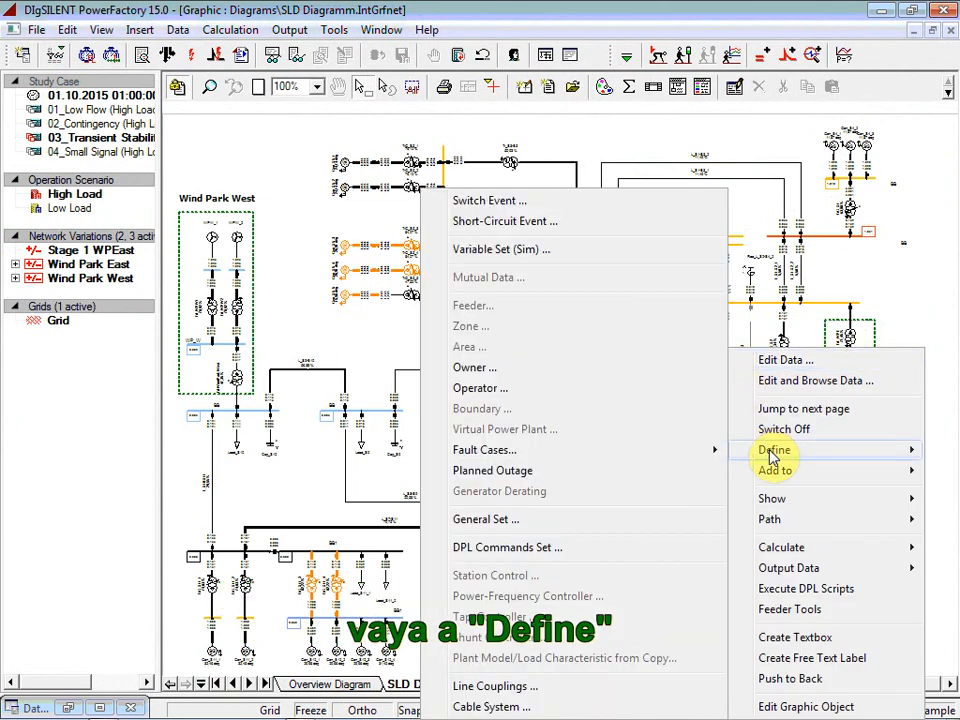
click(574, 224)
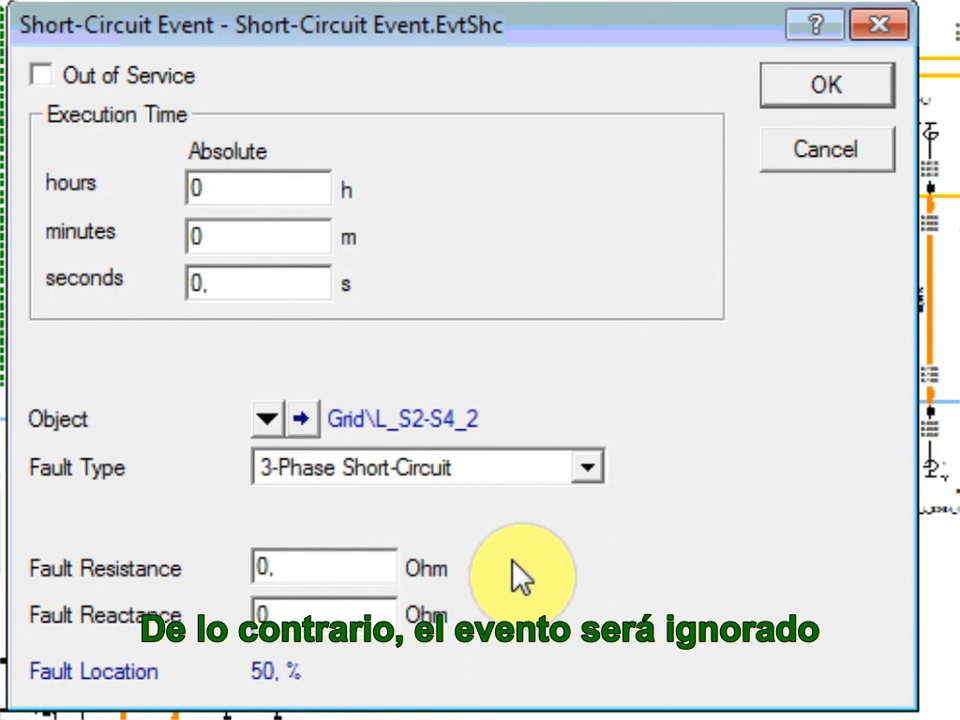
Step: Make short circuits available in the RMS simulation data of line L_S2-S4_2, keeping the 50 % location, and accept the 3-phase event at 0 s
click(304, 418)
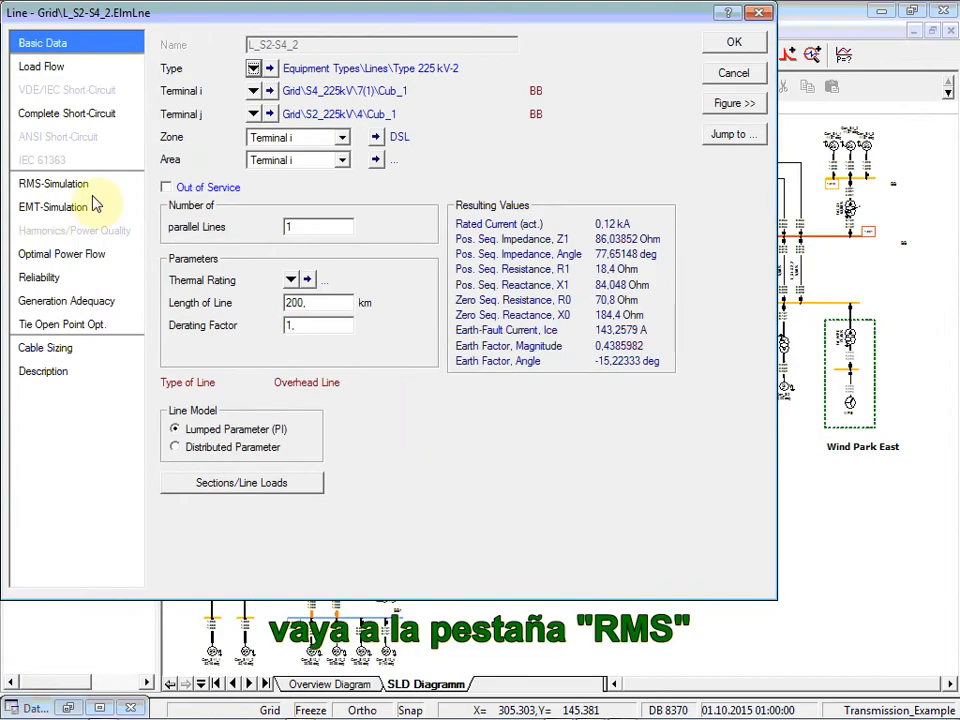
click(60, 190)
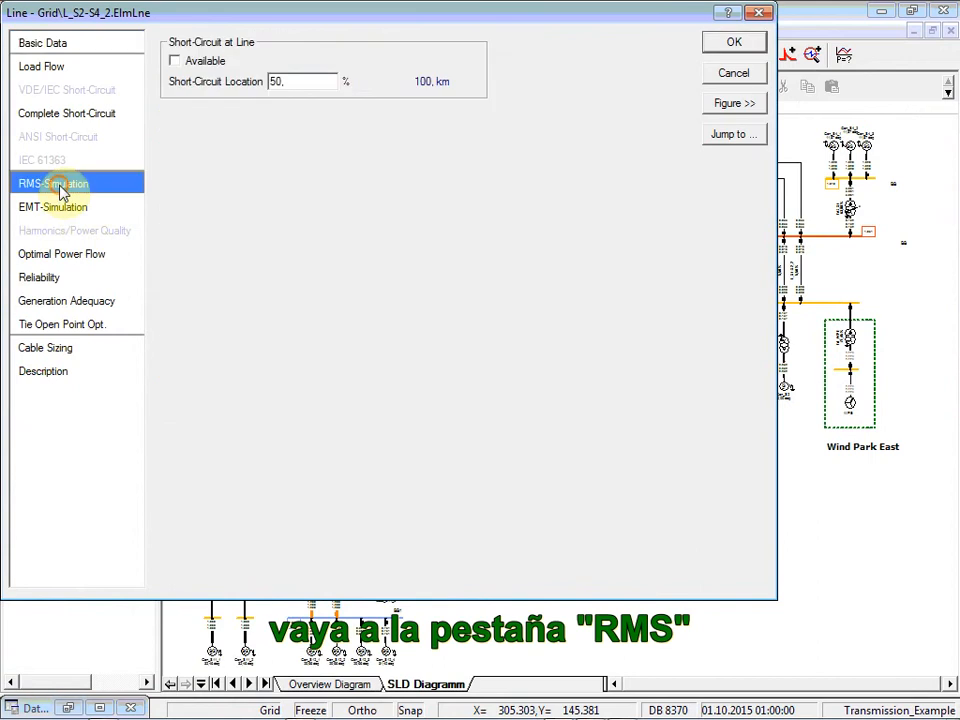
click(176, 62)
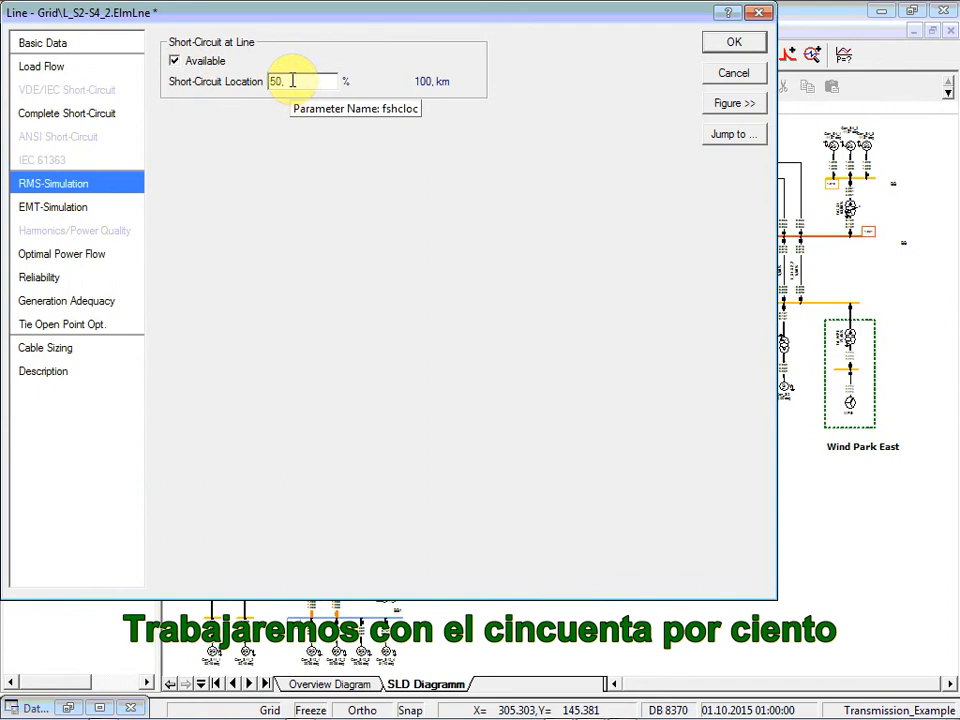
click(48, 47)
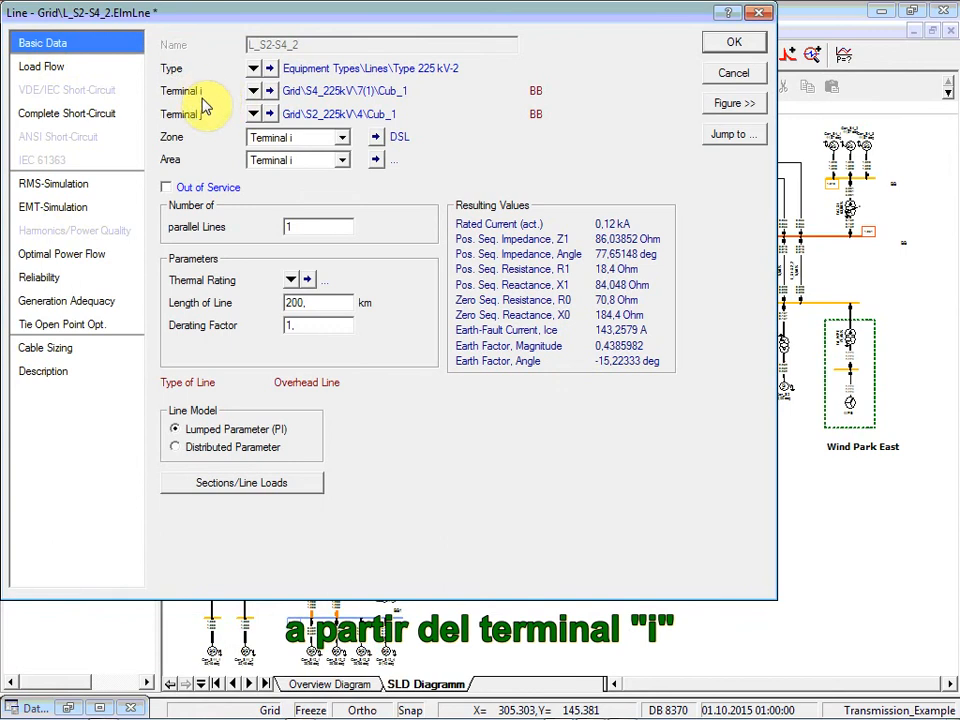
click(736, 45)
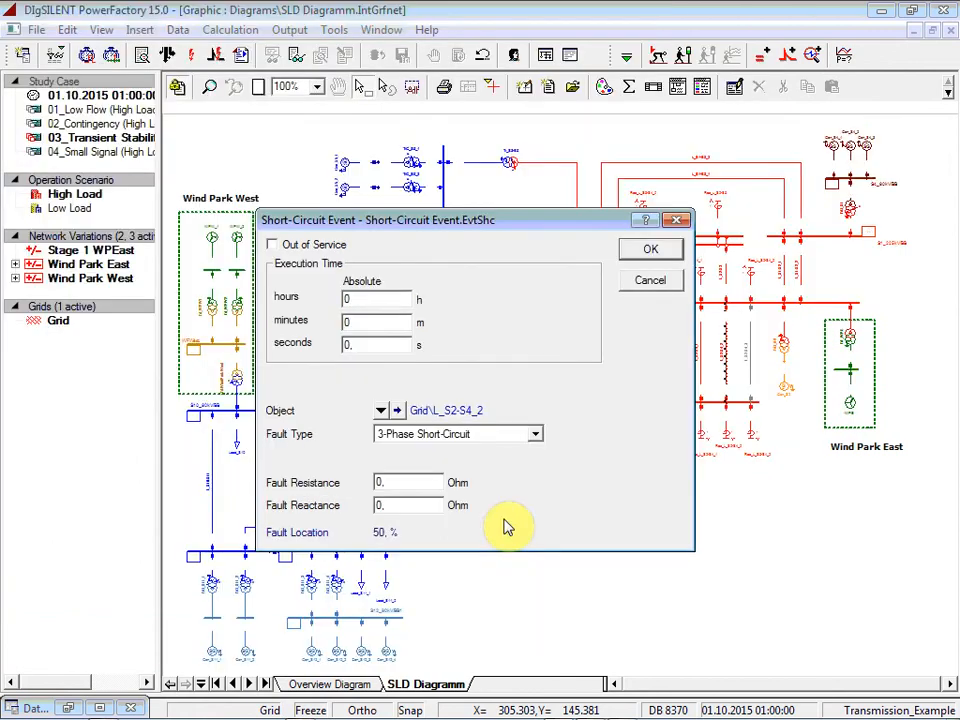
click(652, 253)
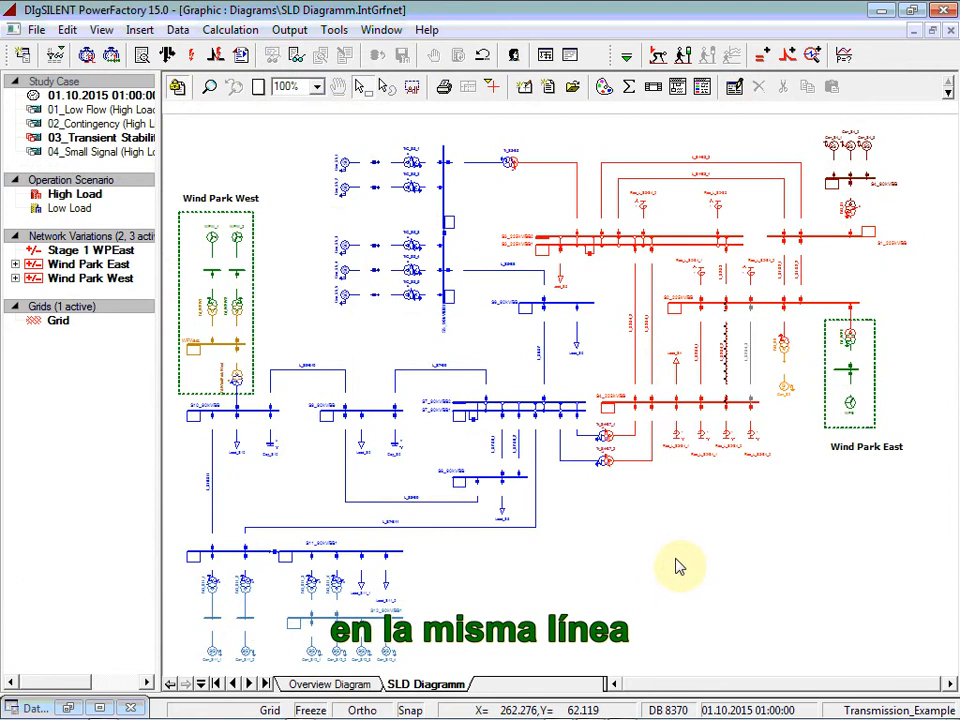
Step: Define a switch event on transmission line L_S2-S4_2 that opens all phases at 0,1 s
right_click(729, 357)
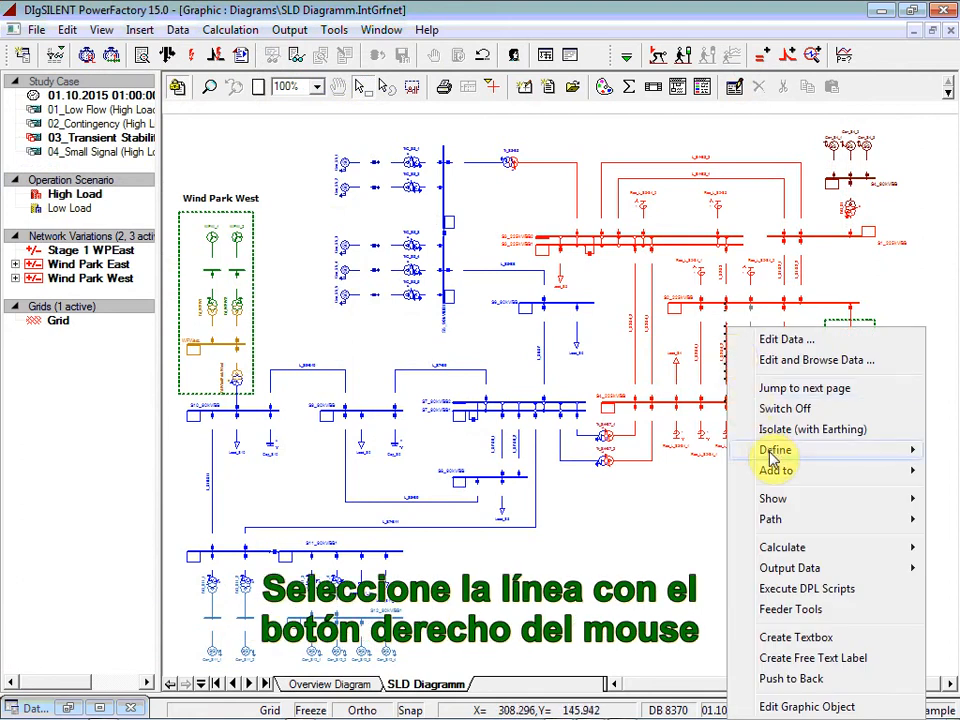
mouse_move(765, 450)
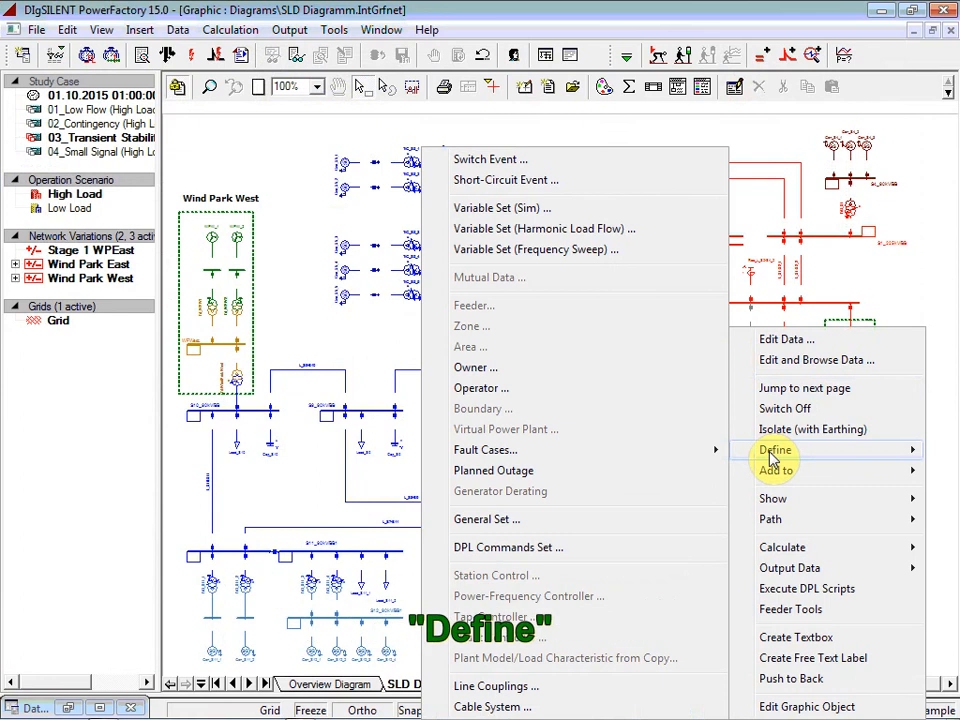
click(528, 168)
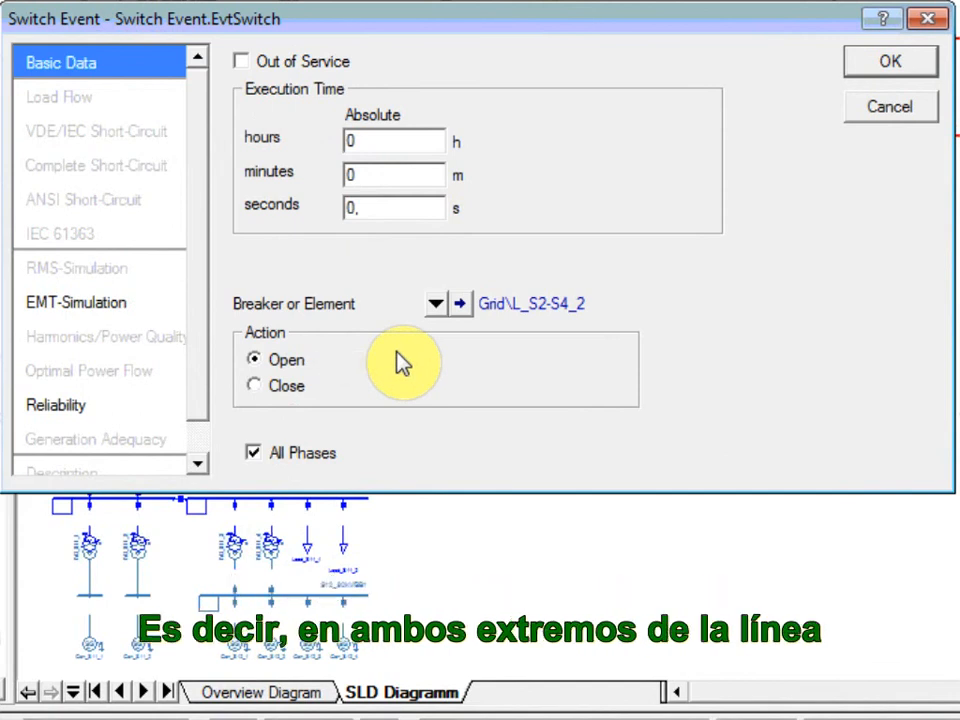
click(405, 211)
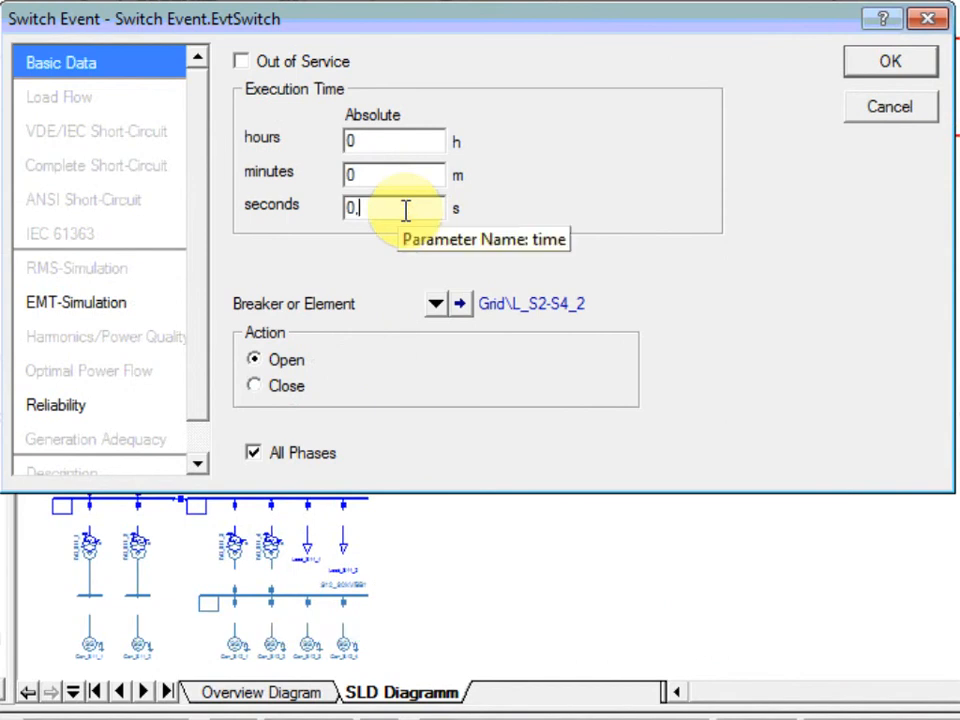
text(1)
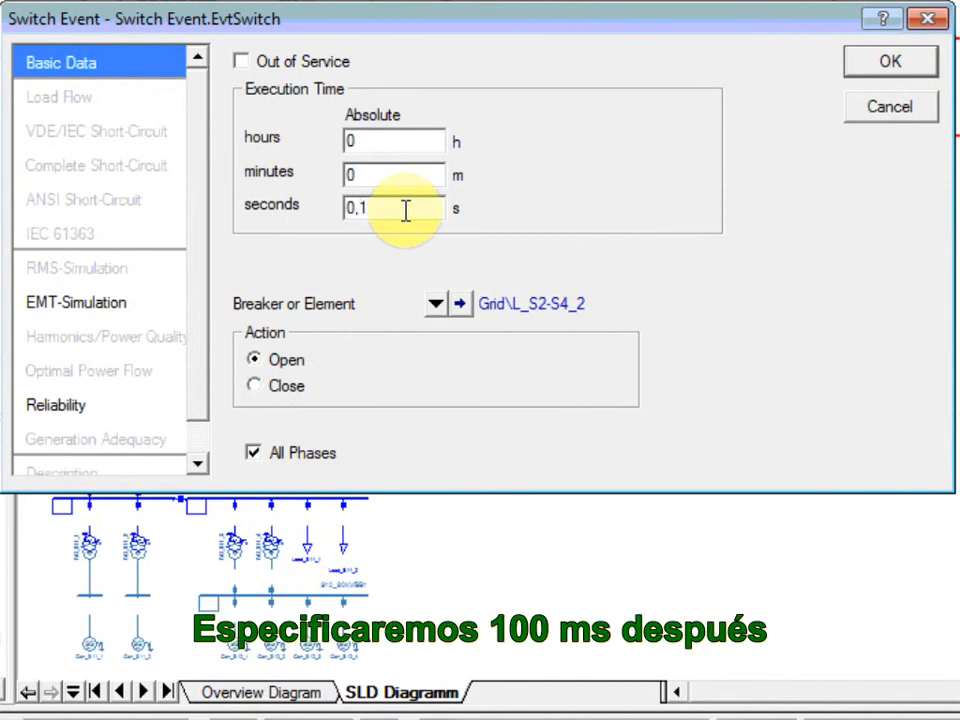
click(866, 78)
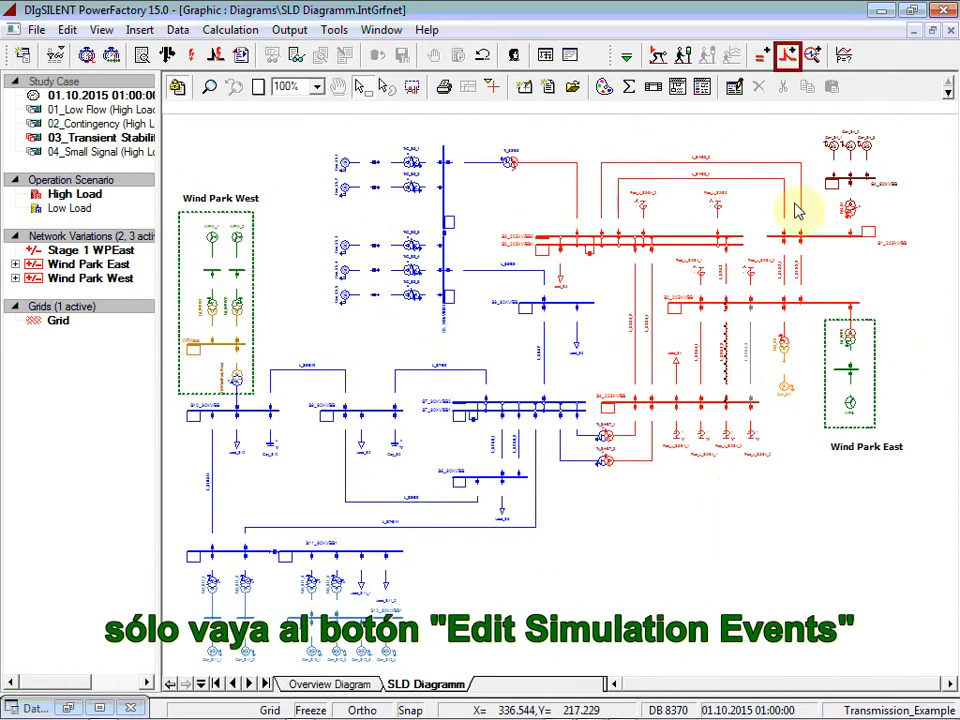
Step: Review the list of simulation events and check the switch event's settings
click(794, 56)
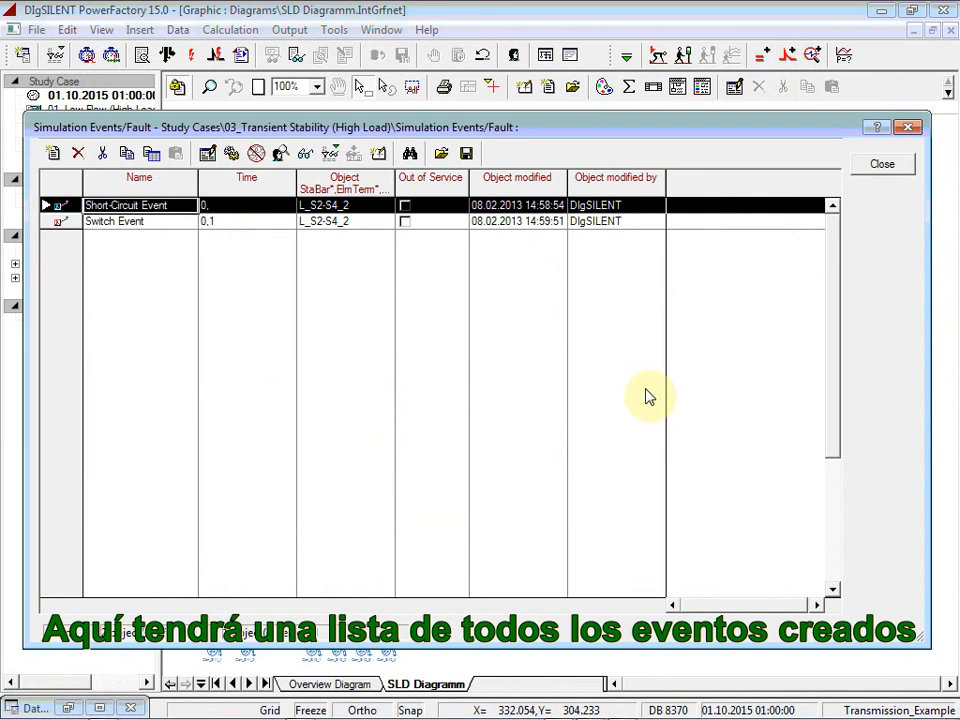
double_click(62, 224)
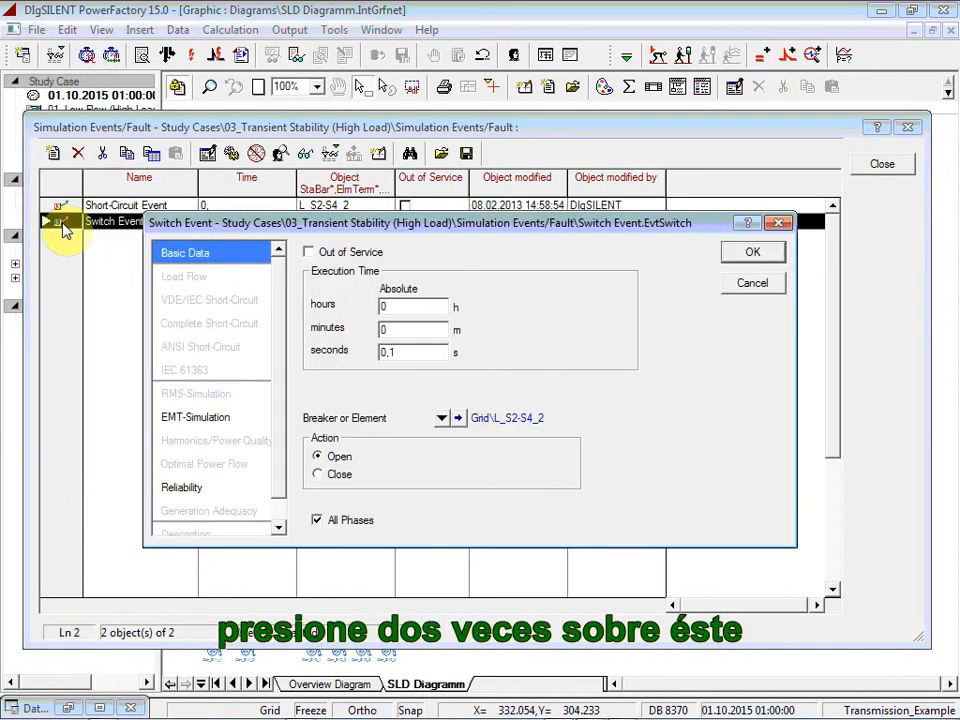
click(752, 252)
click(882, 165)
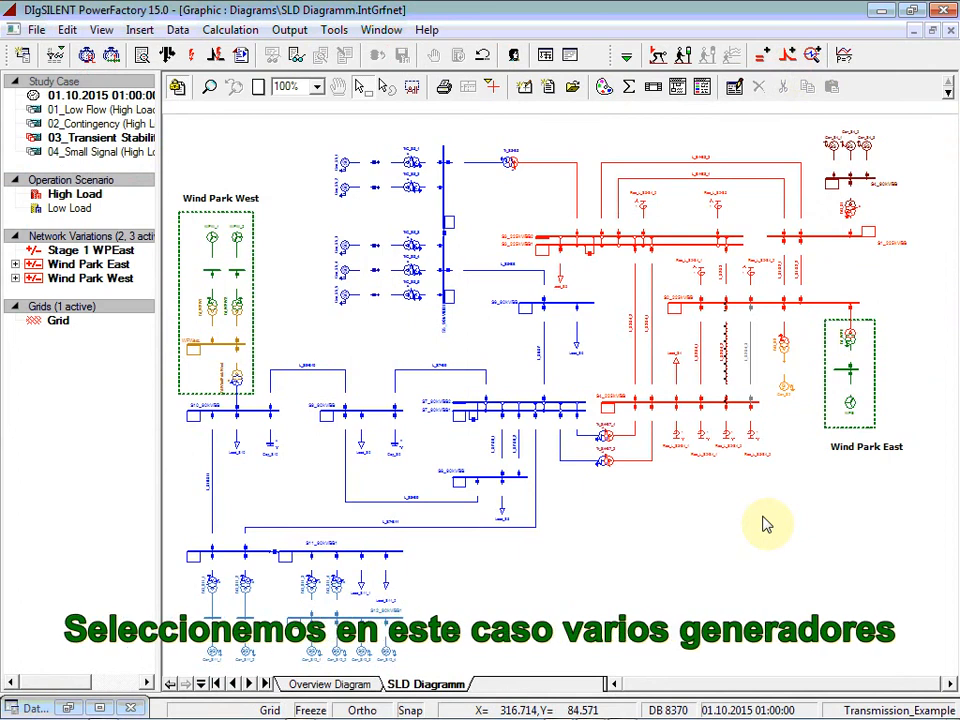
Step: Define a simulation variable set for Gen_S4_3, Gen_S5_1, Gen_S11_2, line L_S3-S4_2, transformer Tr_S4-S7_1 and the S4_225kV and S2_225kV busbars
click(870, 152)
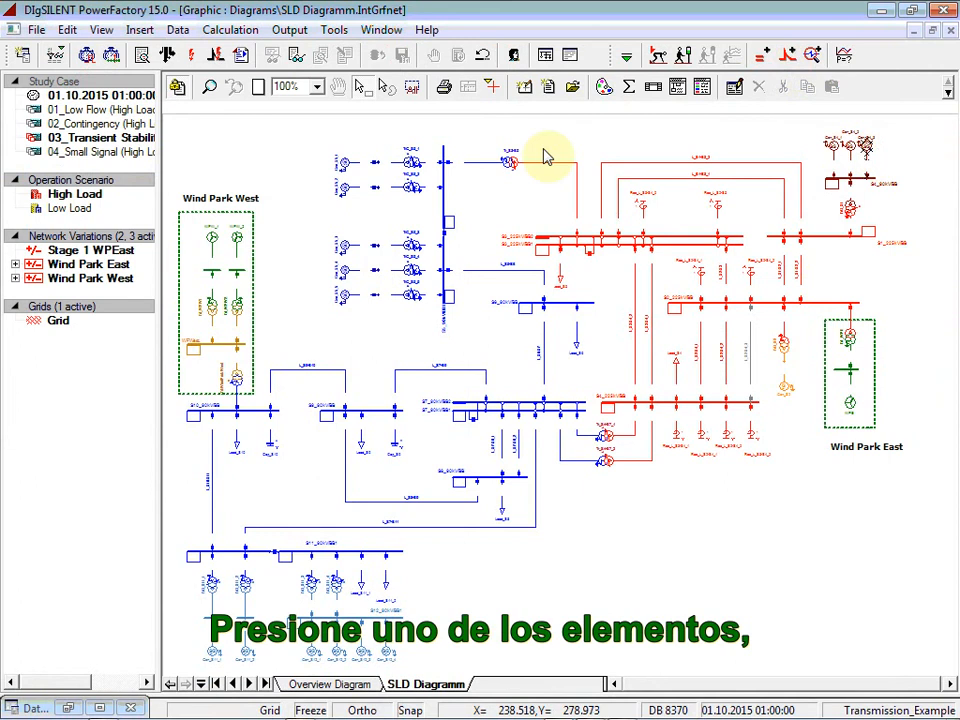
ctrl+click(346, 162)
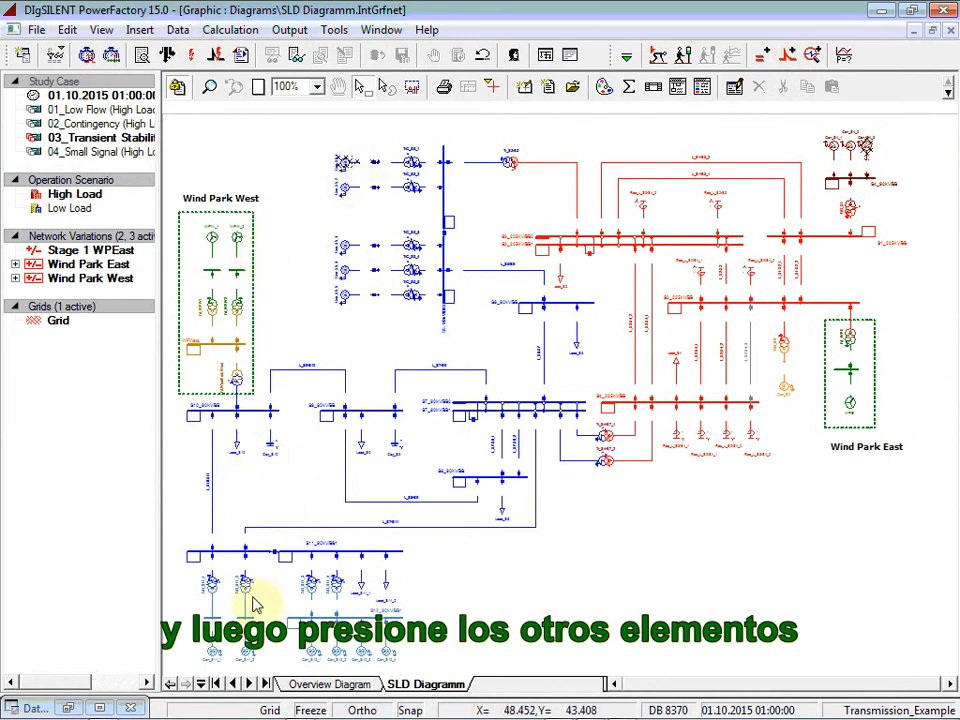
ctrl+click(250, 647)
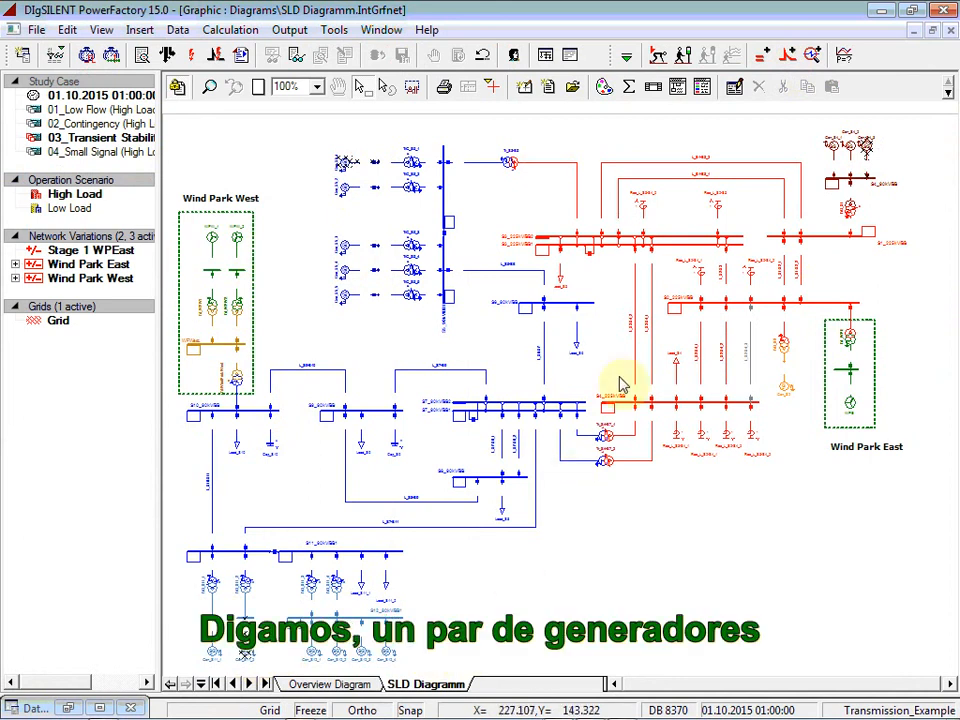
ctrl+click(636, 338)
ctrl+click(606, 440)
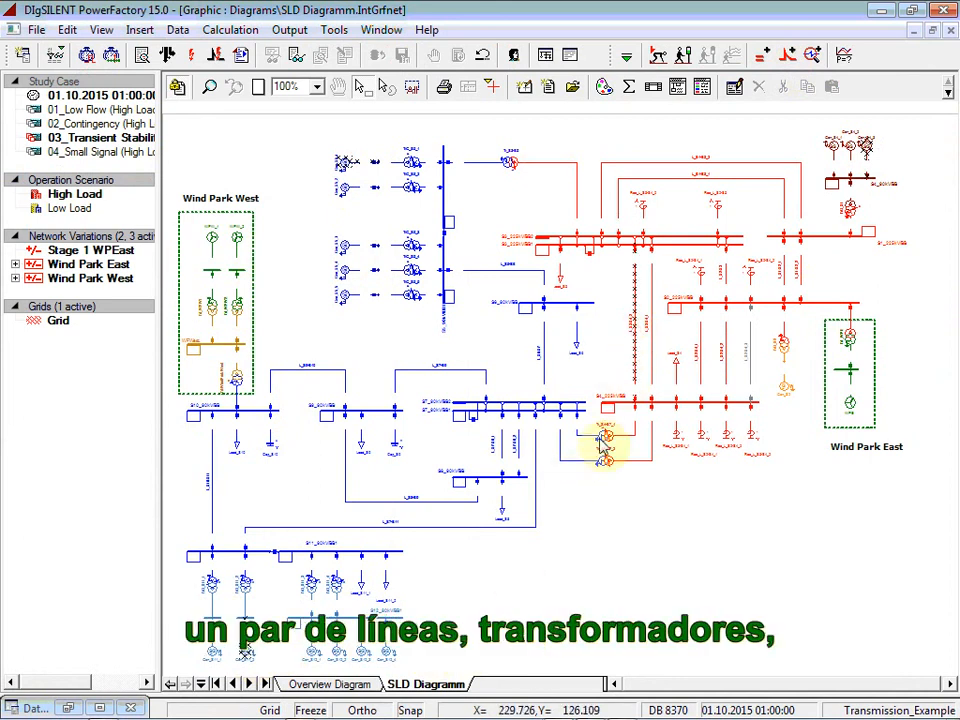
ctrl+click(668, 404)
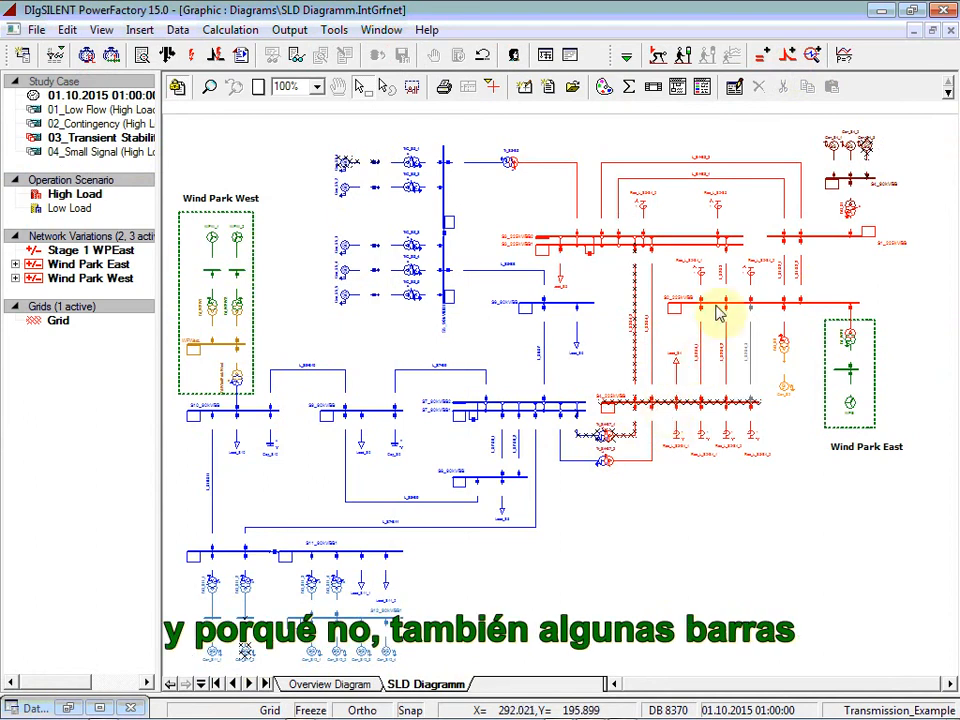
ctrl+click(718, 303)
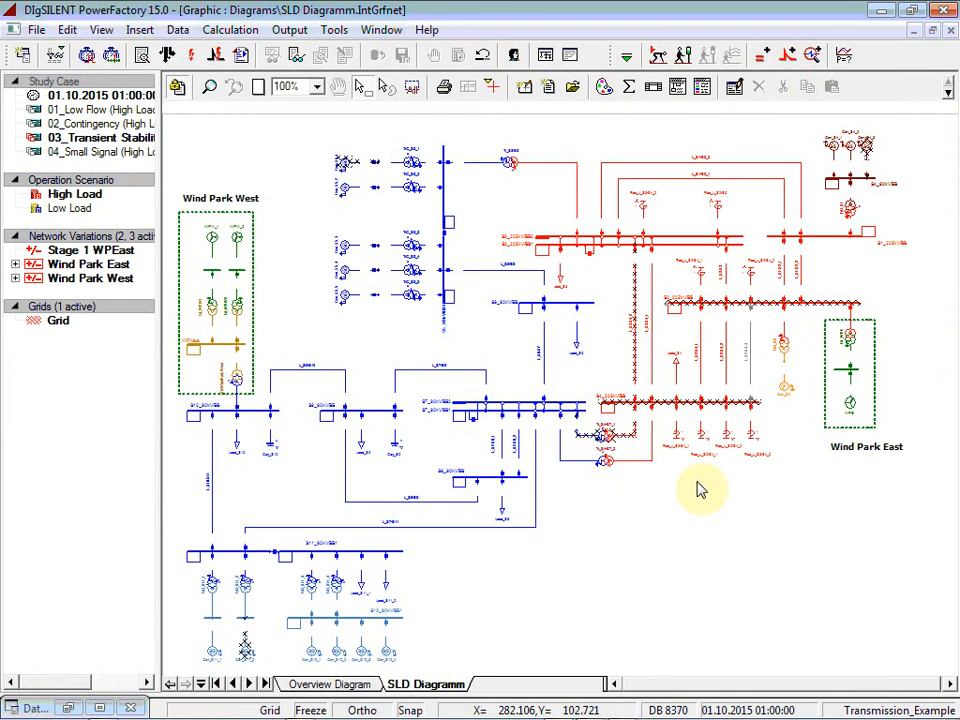
right_click(718, 313)
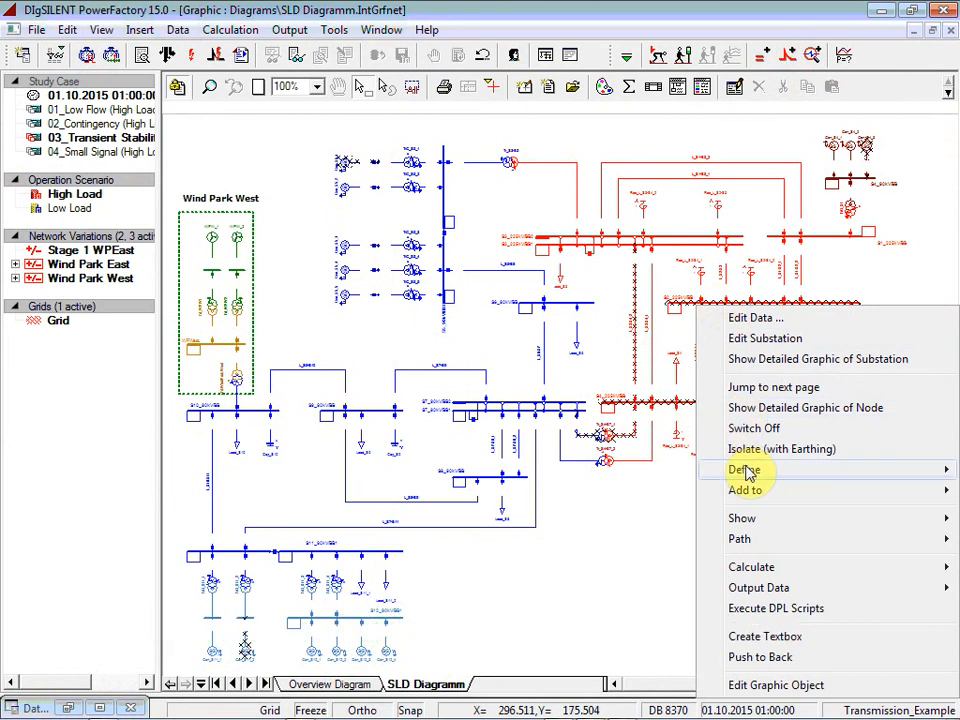
mouse_move(684, 469)
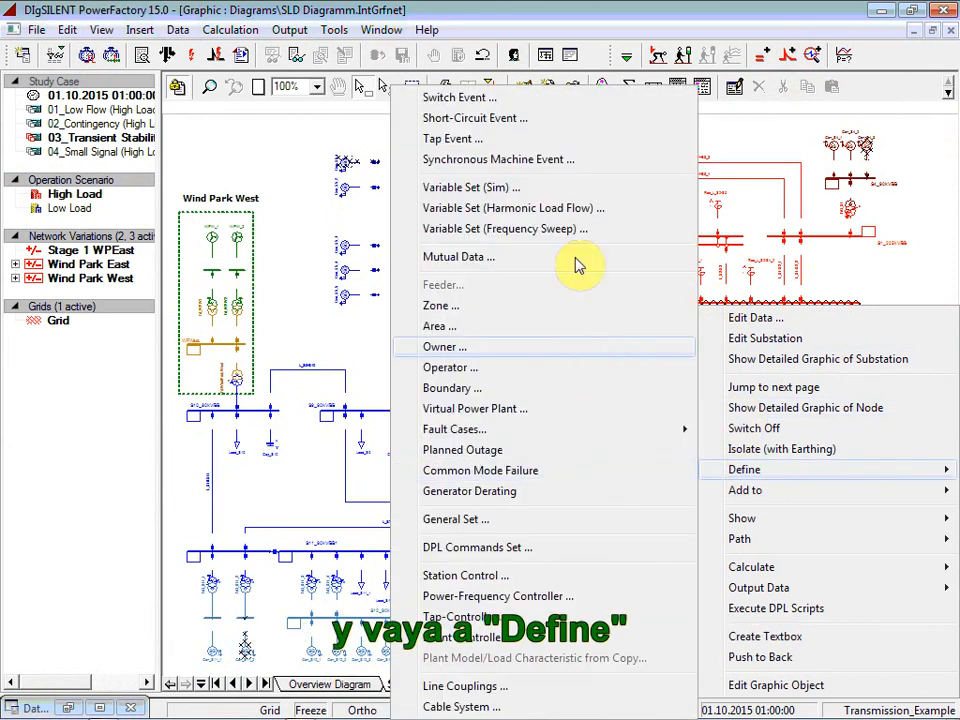
click(516, 190)
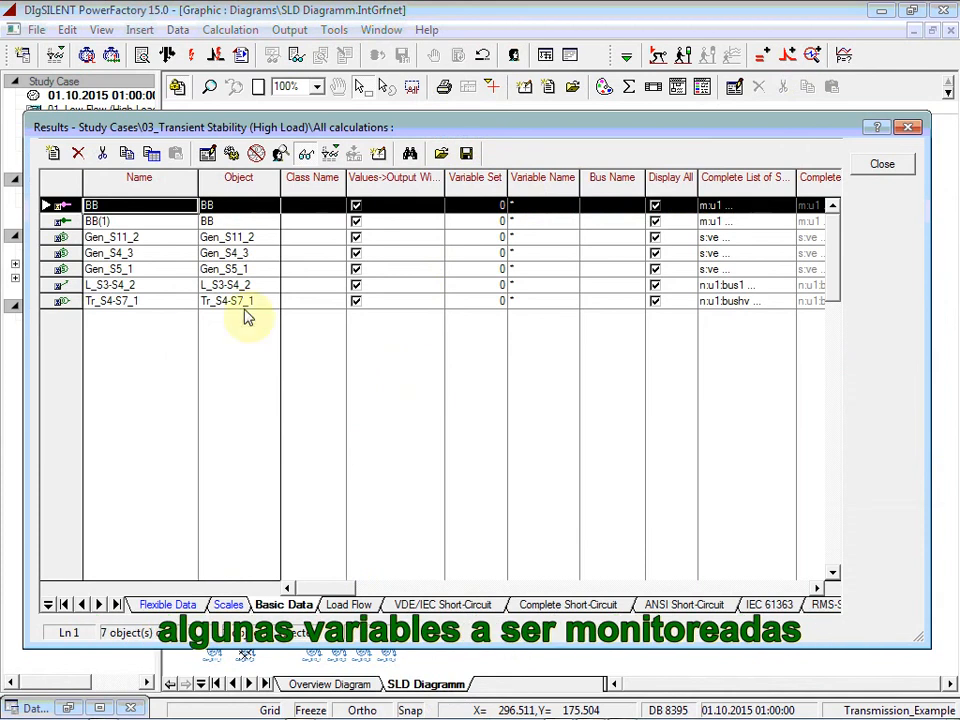
Step: Check the variables selected for monitoring on the S2_225kV busbar and on generator Gen_S11_2
double_click(62, 206)
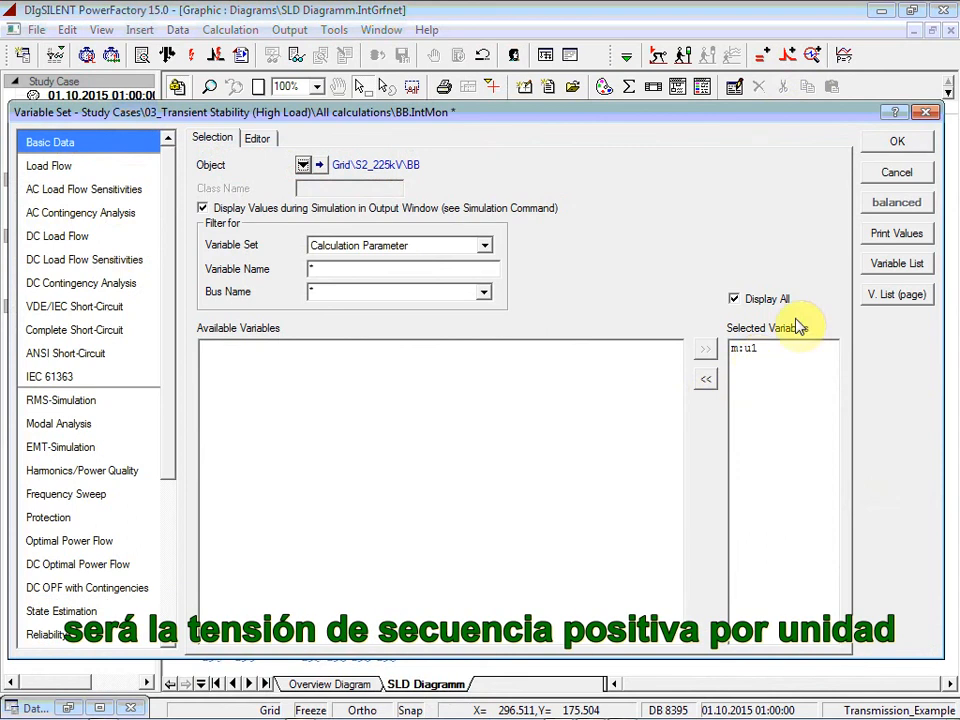
click(886, 146)
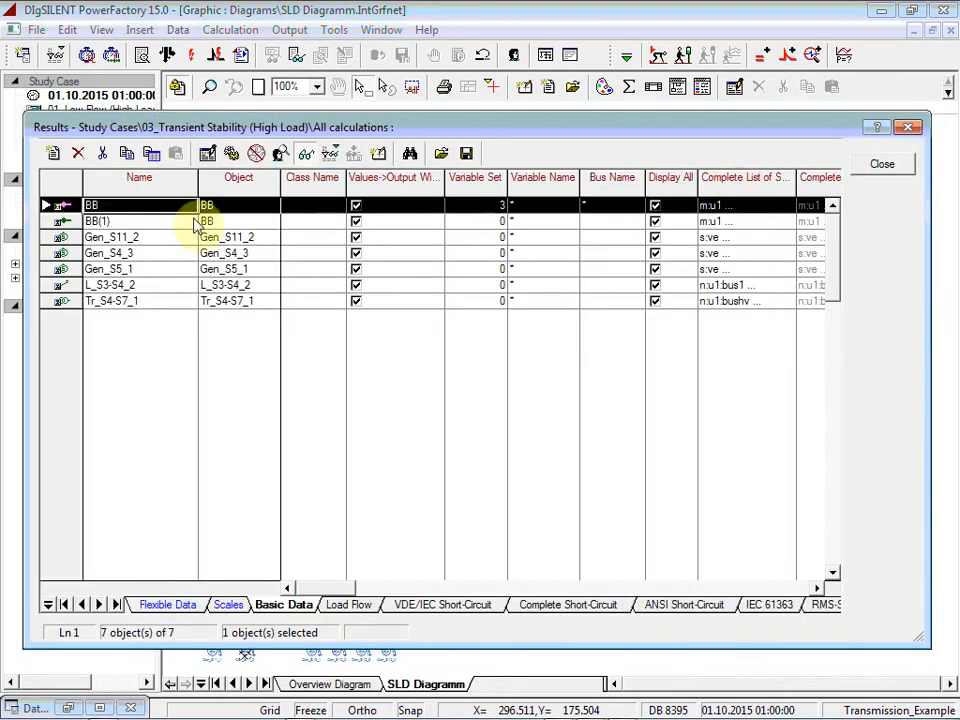
double_click(60, 238)
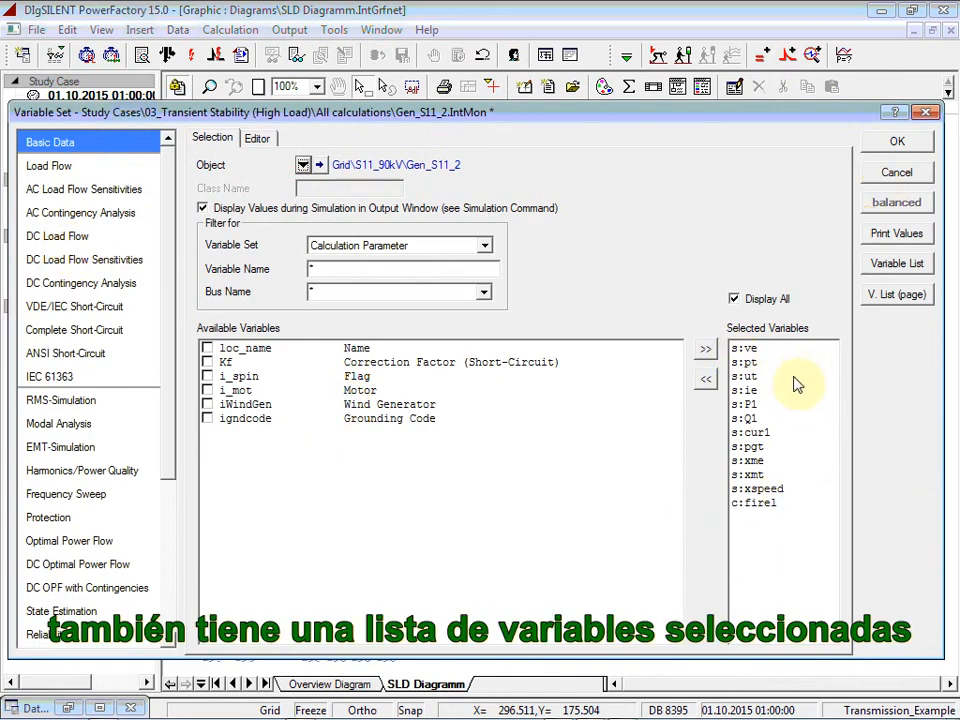
click(905, 145)
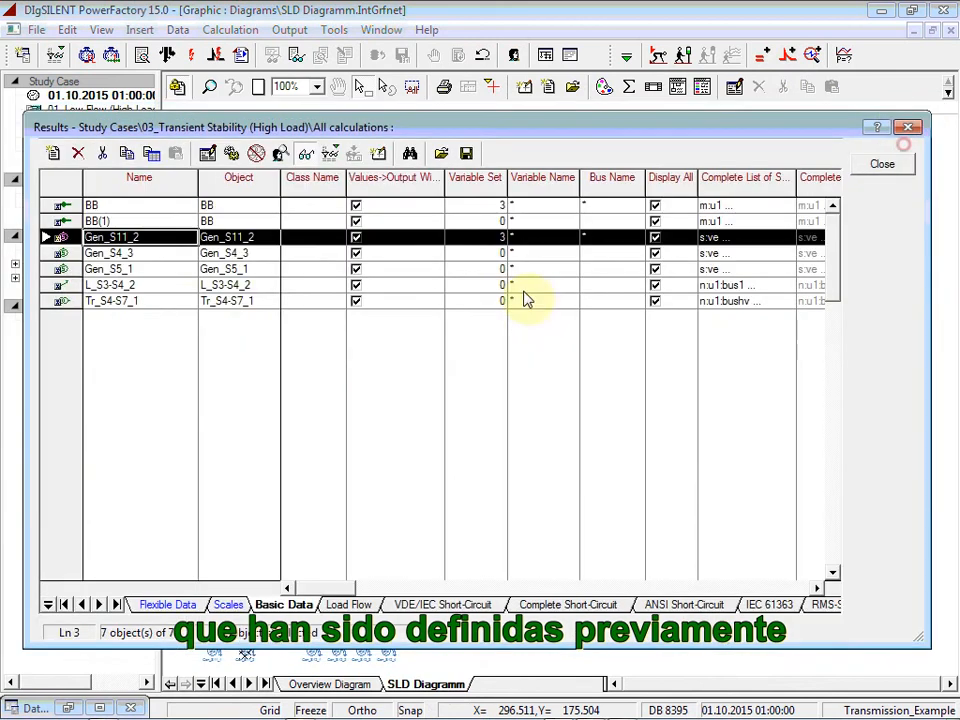
Step: Check the monitored variables of line L_S3-S4_2 and set its variable set filter to Element Parameter
double_click(61, 287)
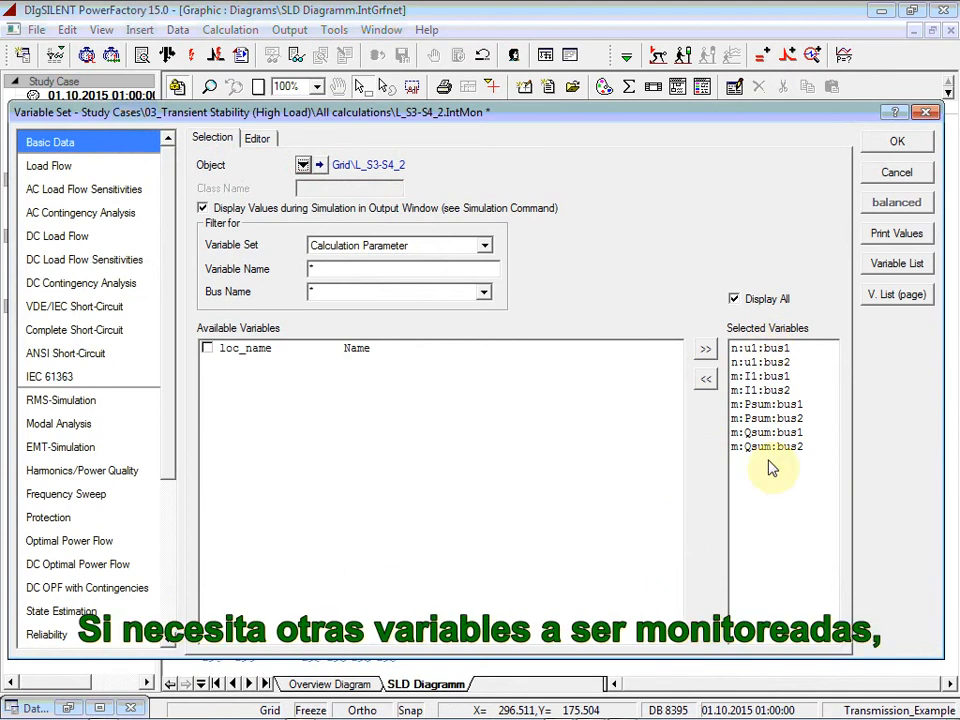
click(436, 246)
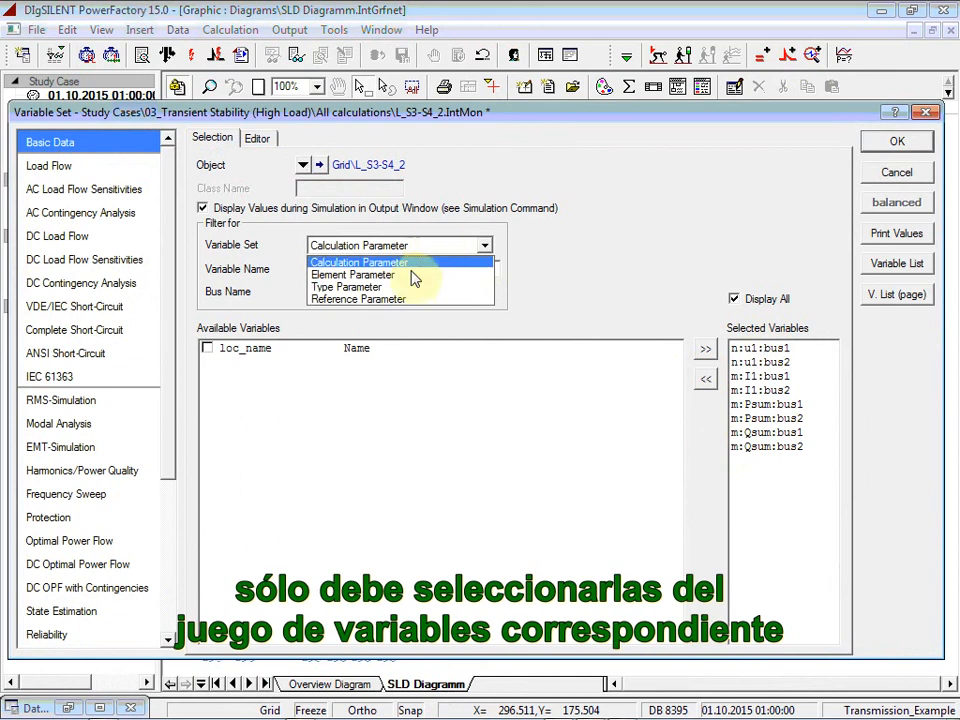
click(415, 276)
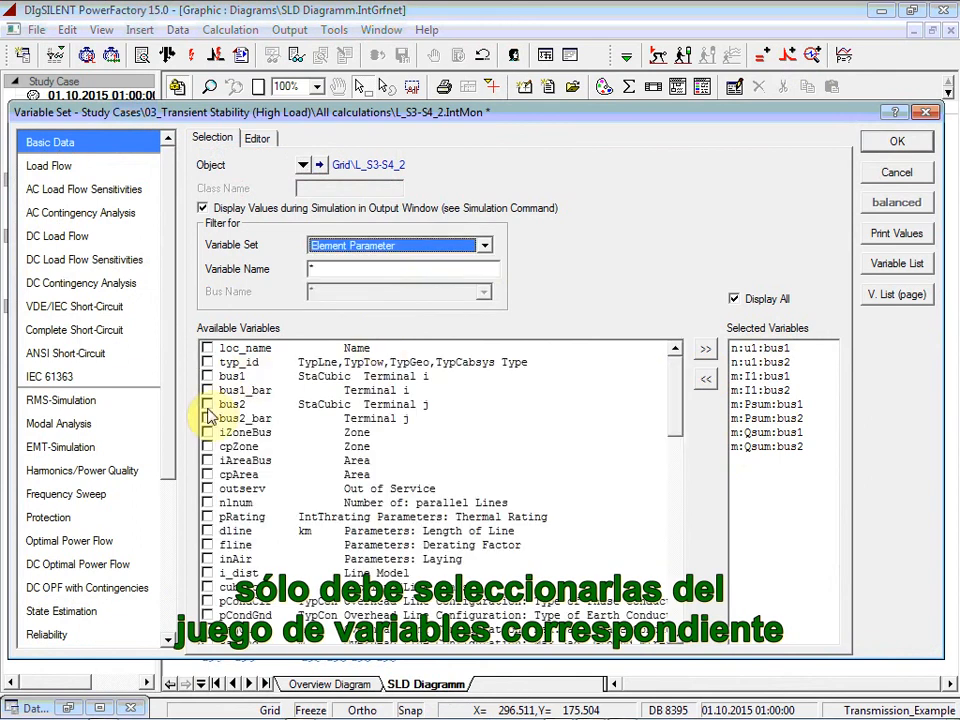
click(889, 146)
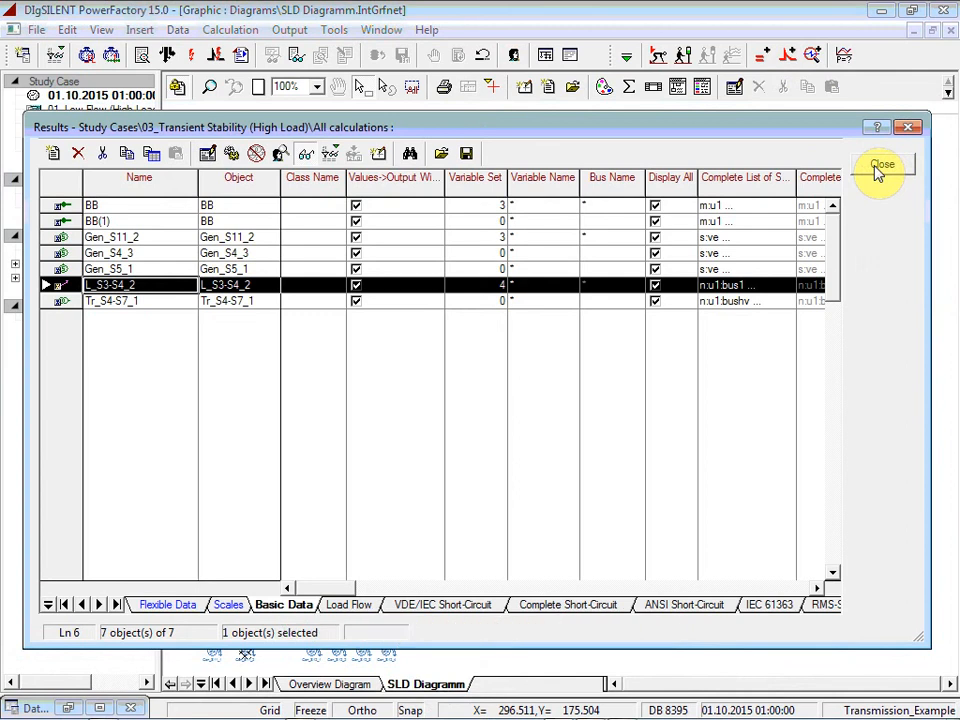
click(880, 167)
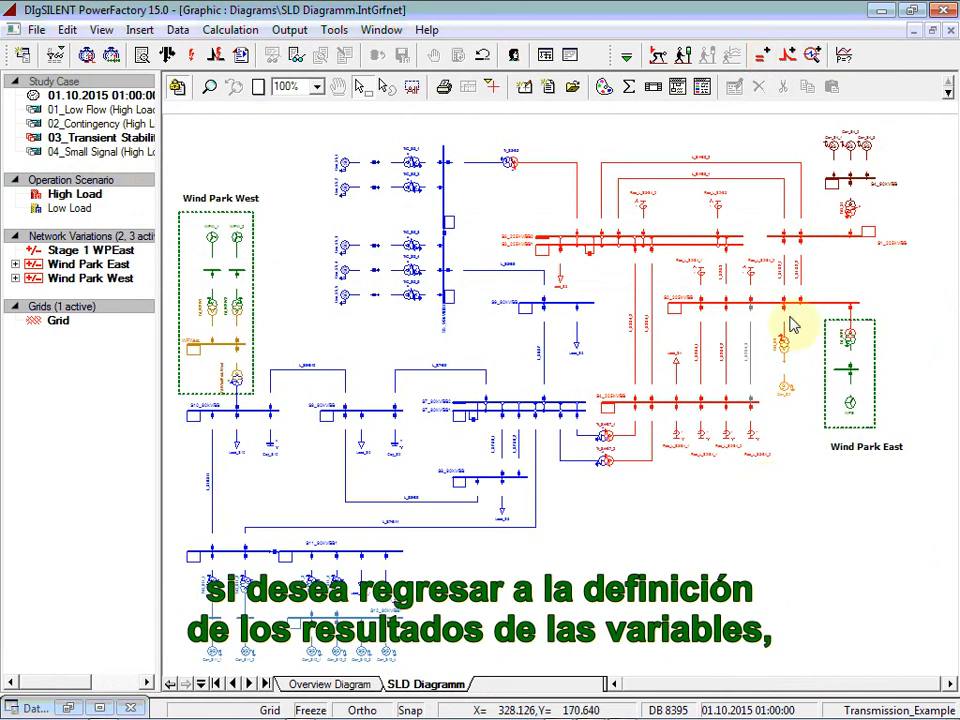
Step: Review the list of result variables and run the simulation with an absolute stop time of 5 s
click(764, 58)
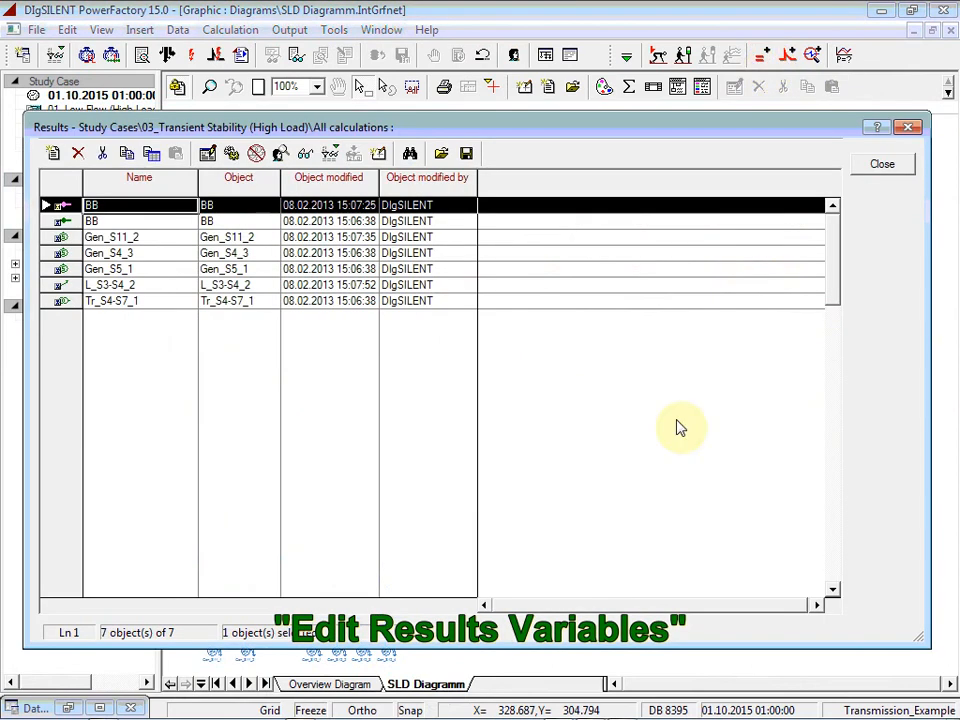
click(880, 165)
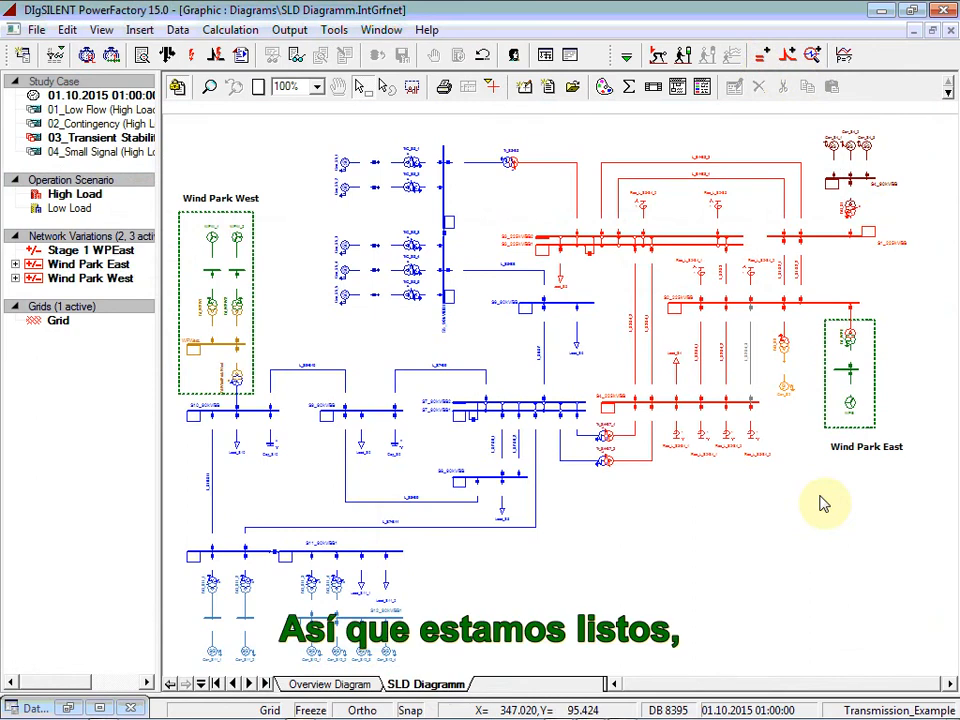
click(682, 60)
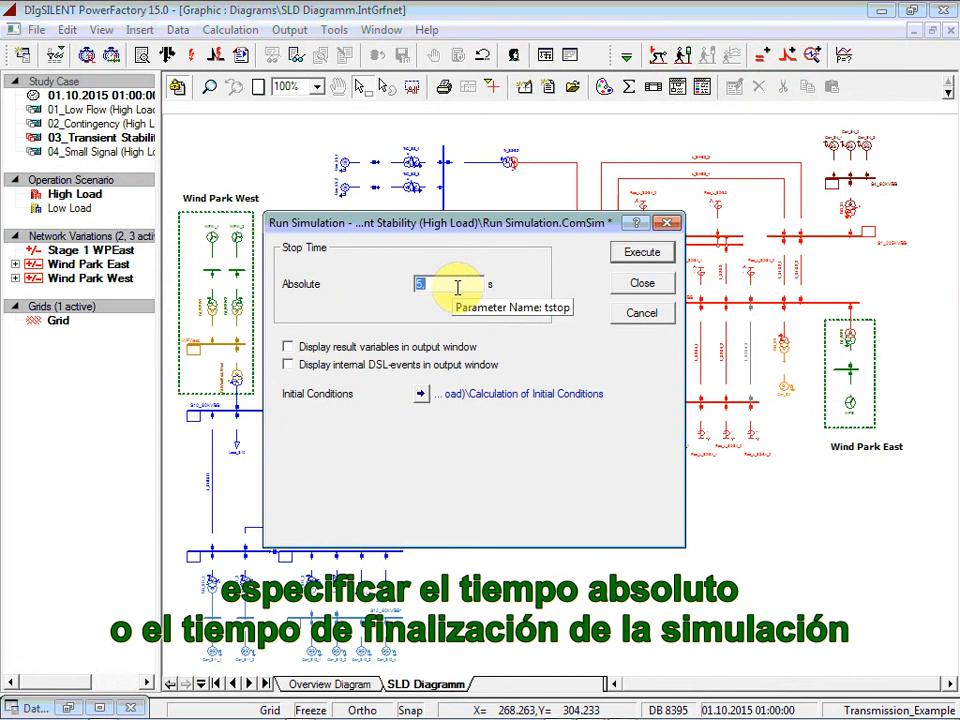
click(656, 253)
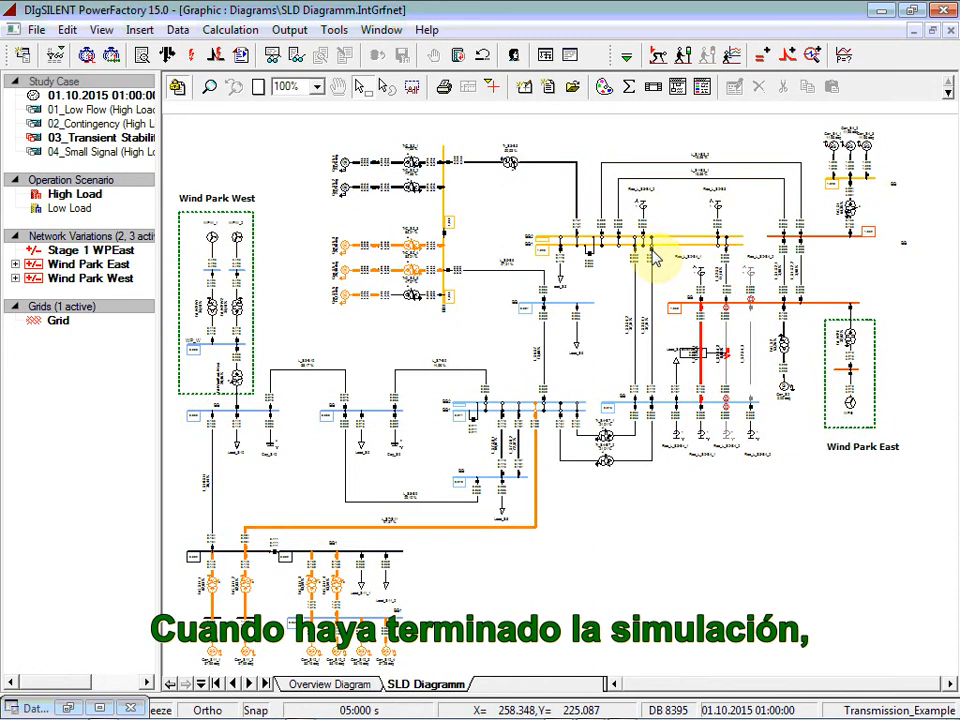
Step: Start a new simulation subplot and assign generators Gen_S11_2, Gen_S4_3 and Gen_S5_1 as its curve elements
click(733, 63)
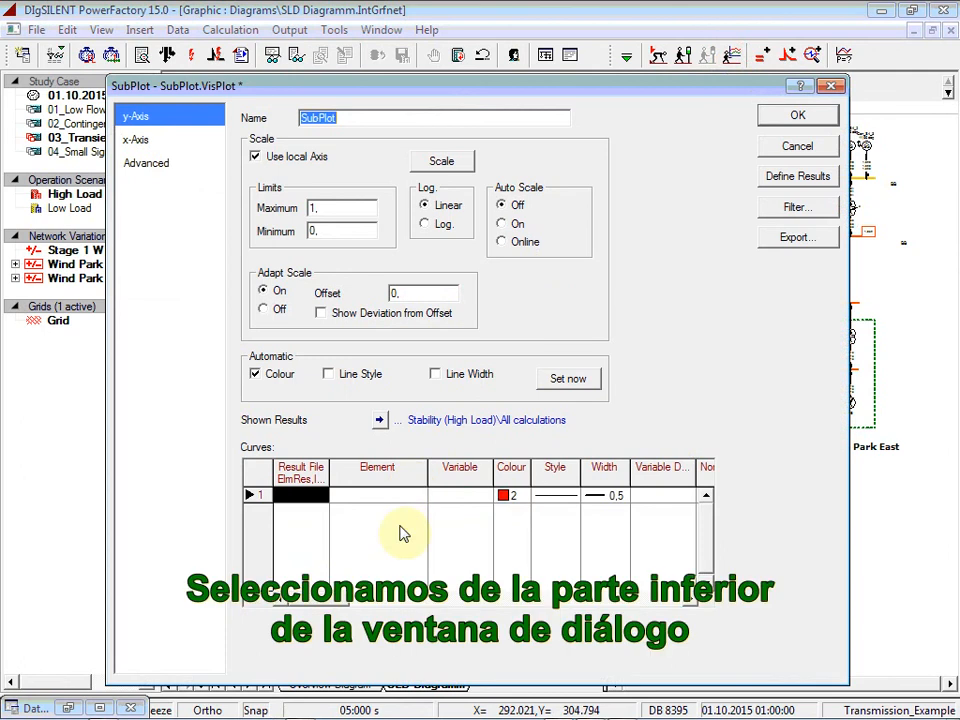
double_click(388, 497)
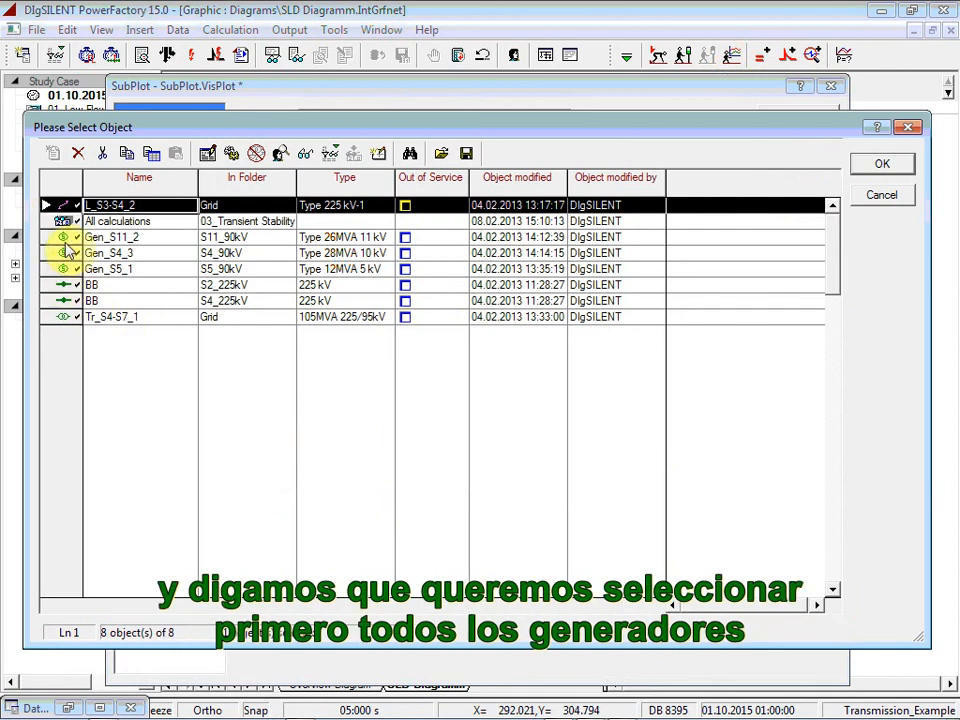
drag(48, 268, 54, 240)
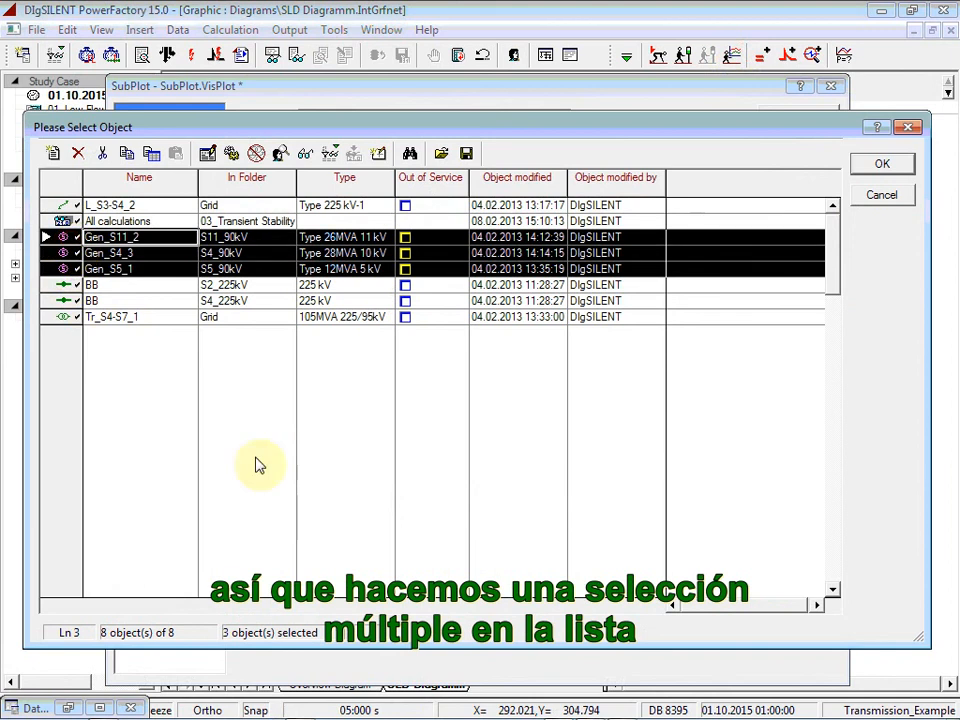
click(880, 168)
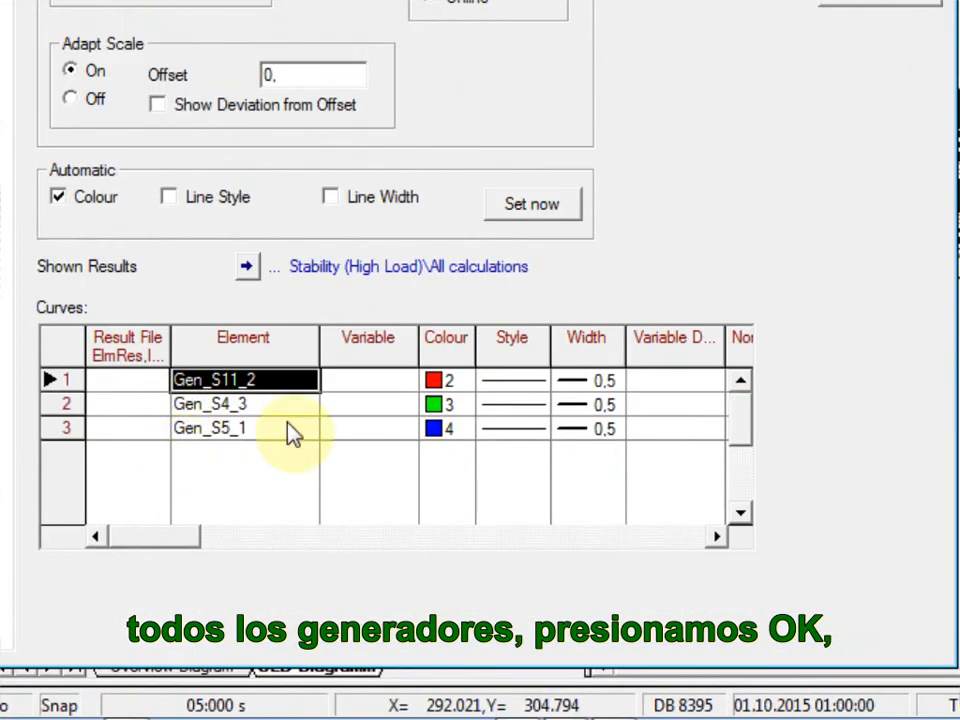
Step: Plot the rotor angle with reference to the reference machine angle (c:firel) for all three generators and apply the subplot settings
double_click(393, 392)
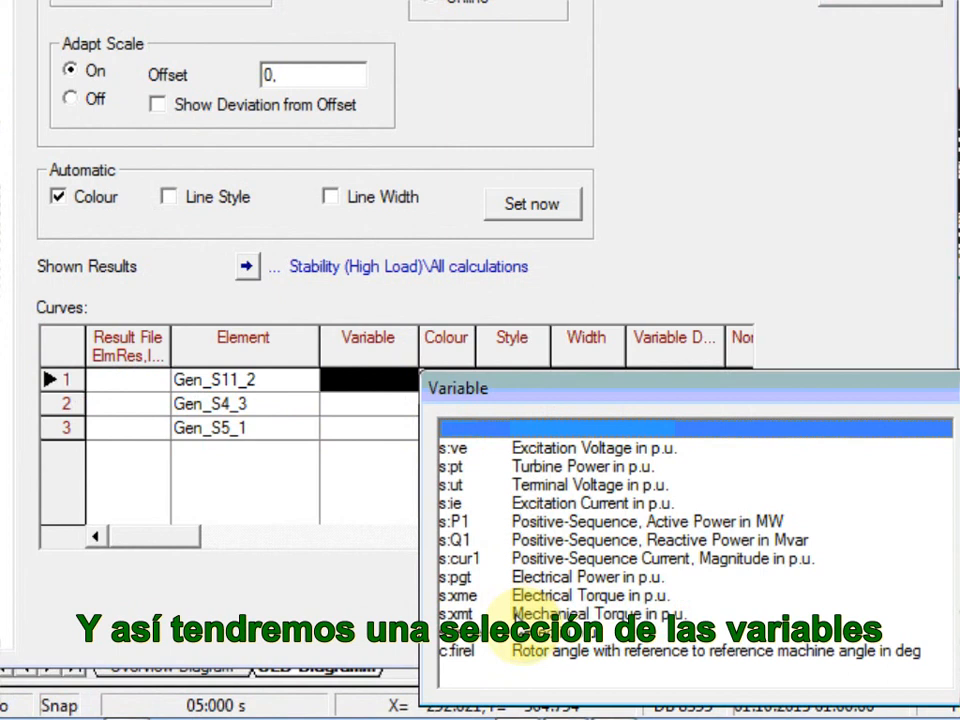
click(524, 657)
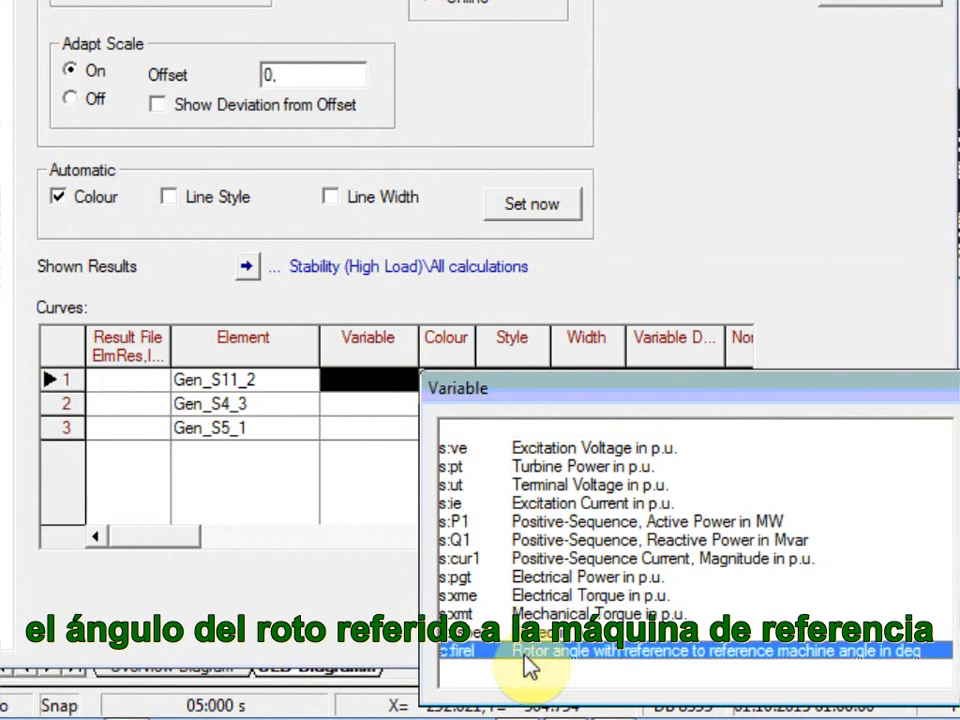
double_click(527, 665)
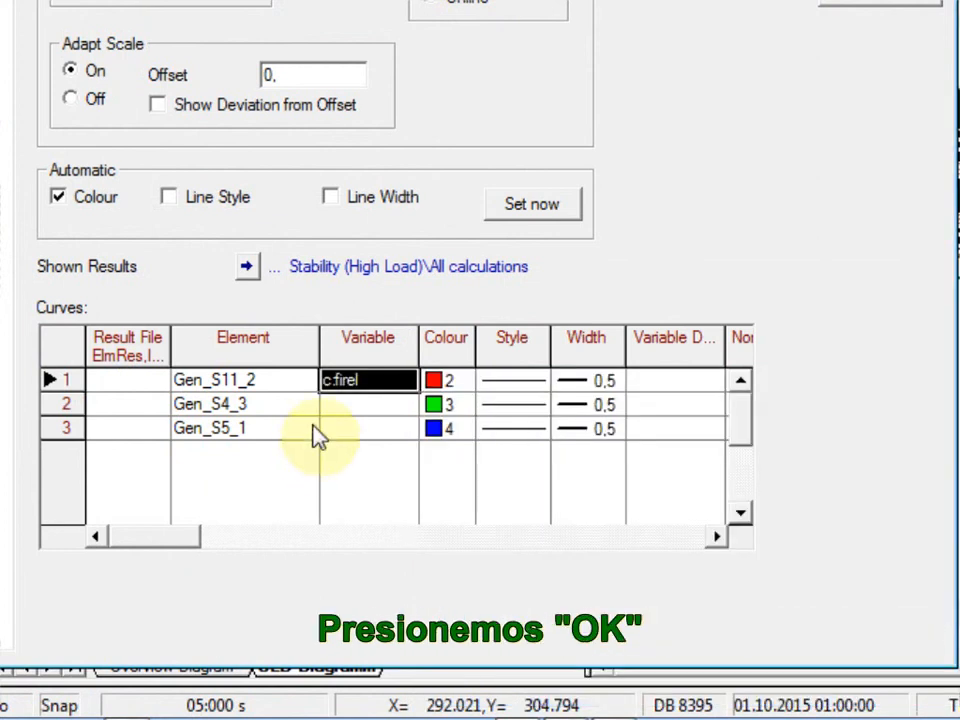
click(373, 382)
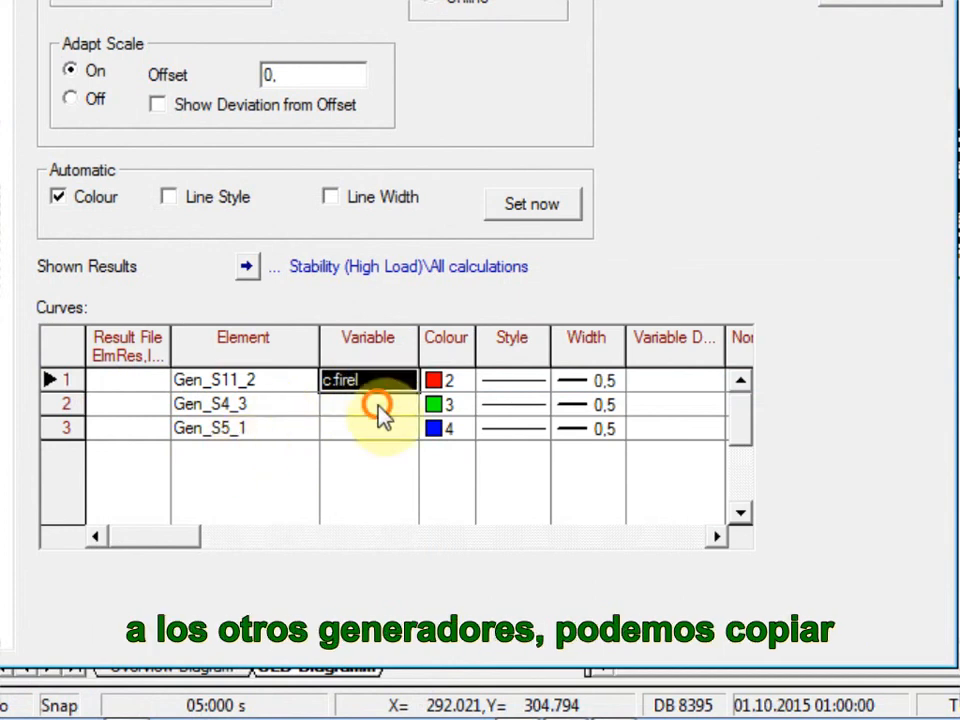
drag(373, 399, 380, 436)
text(c:firel c:firel)
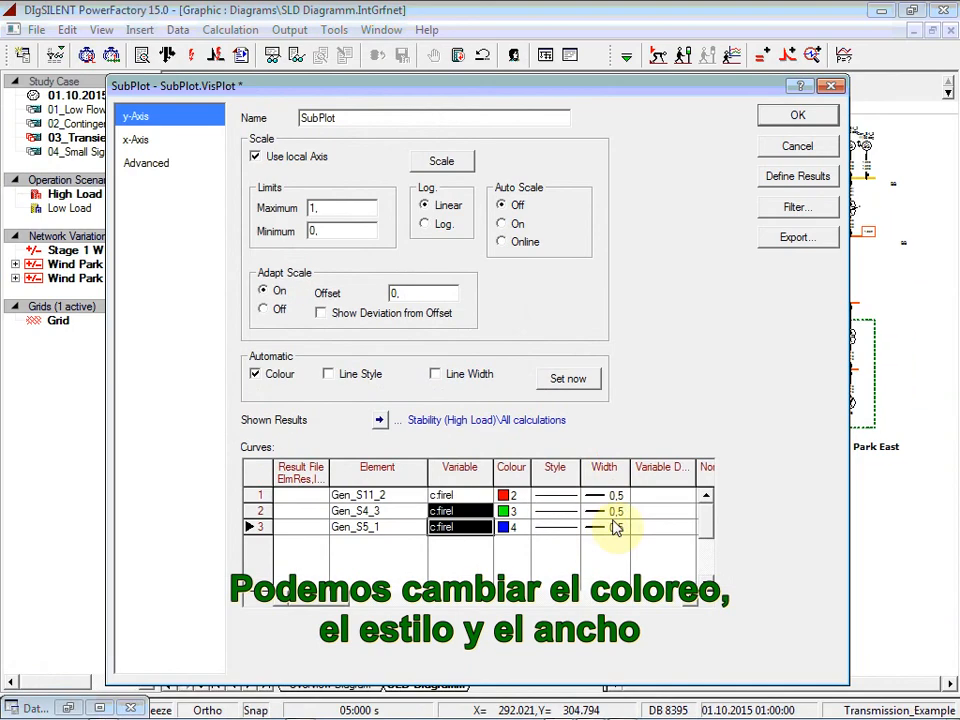
click(786, 124)
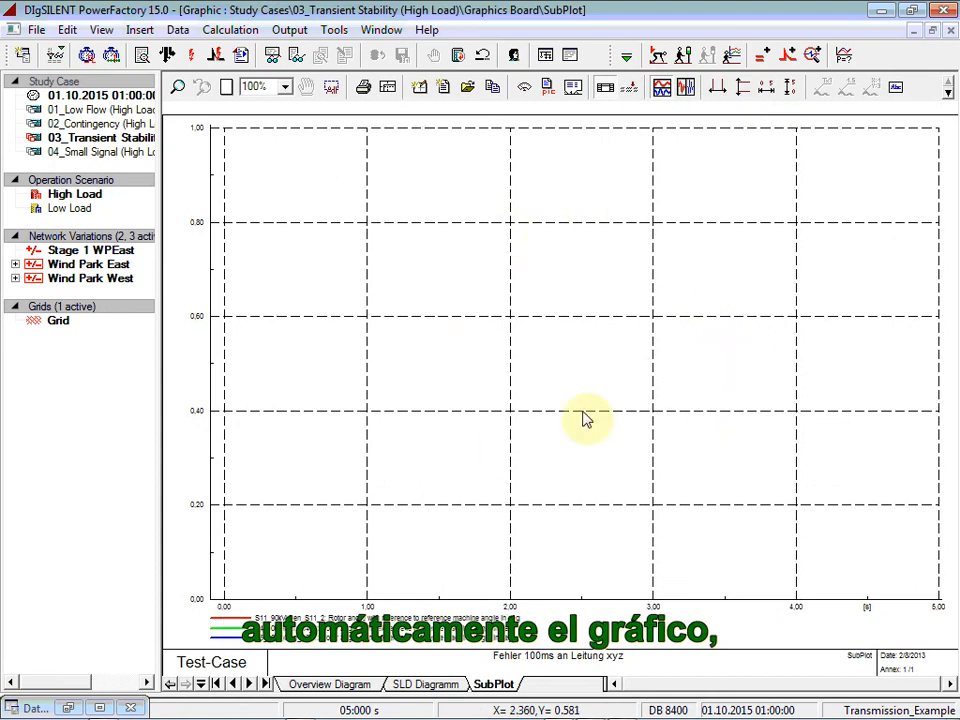
Step: Scale the rotor-angle plot's x- and y-axes automatically and paste a copy of the subplot on the same page
click(768, 92)
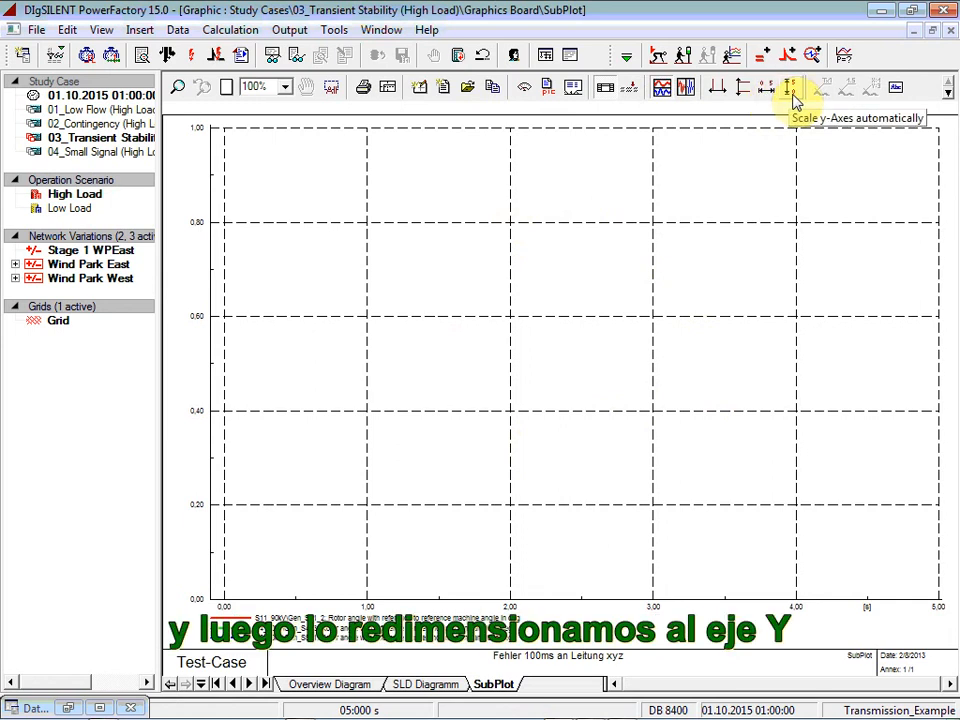
click(792, 94)
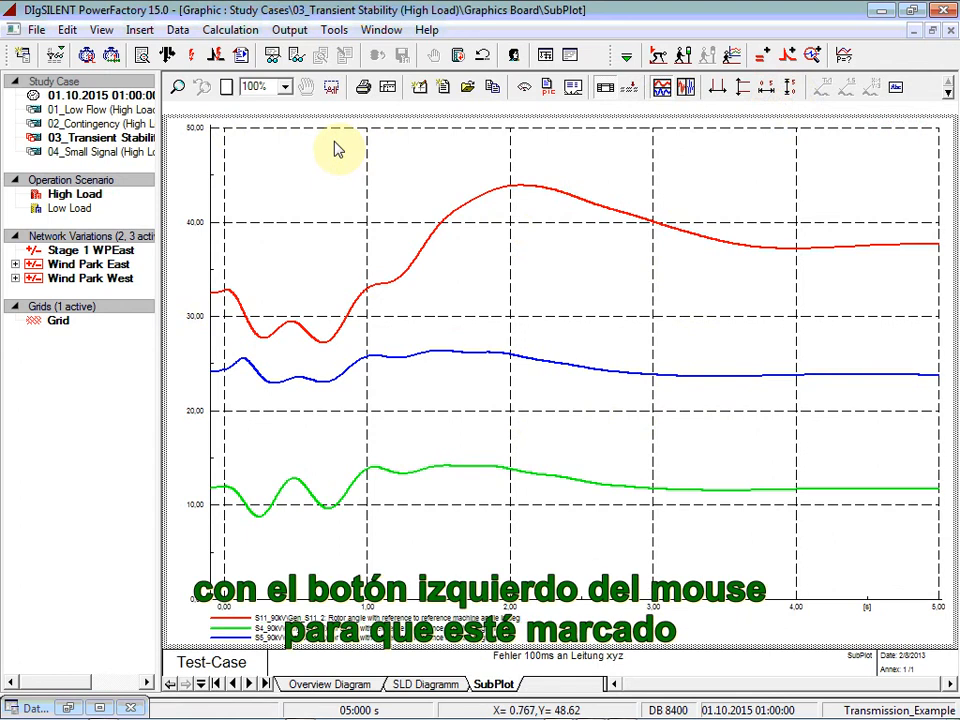
key(ctrl+c)
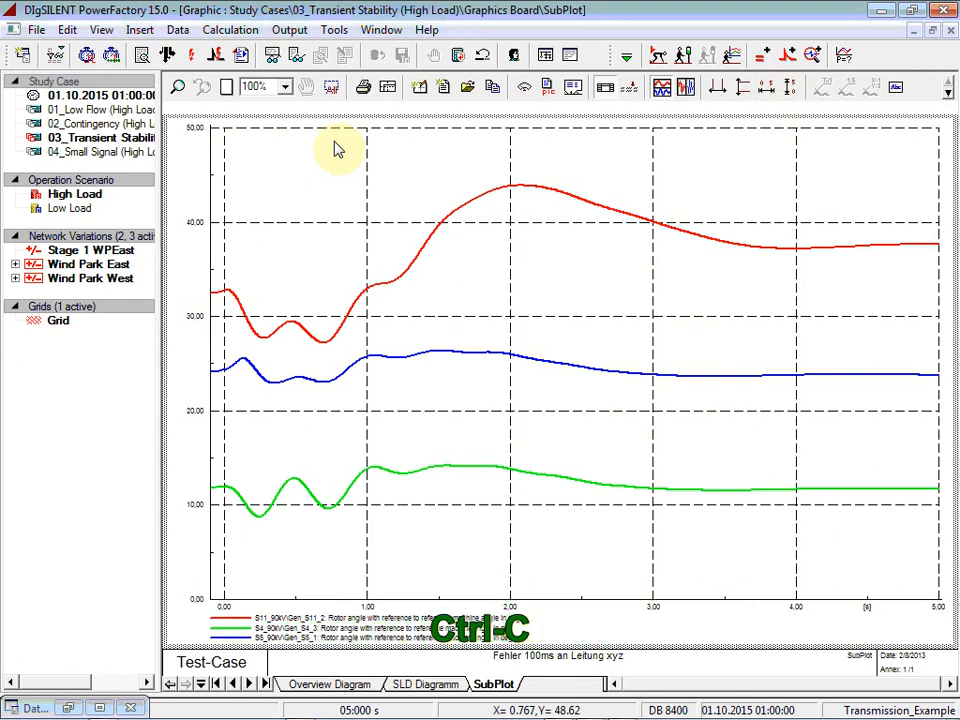
key(ctrl+v)
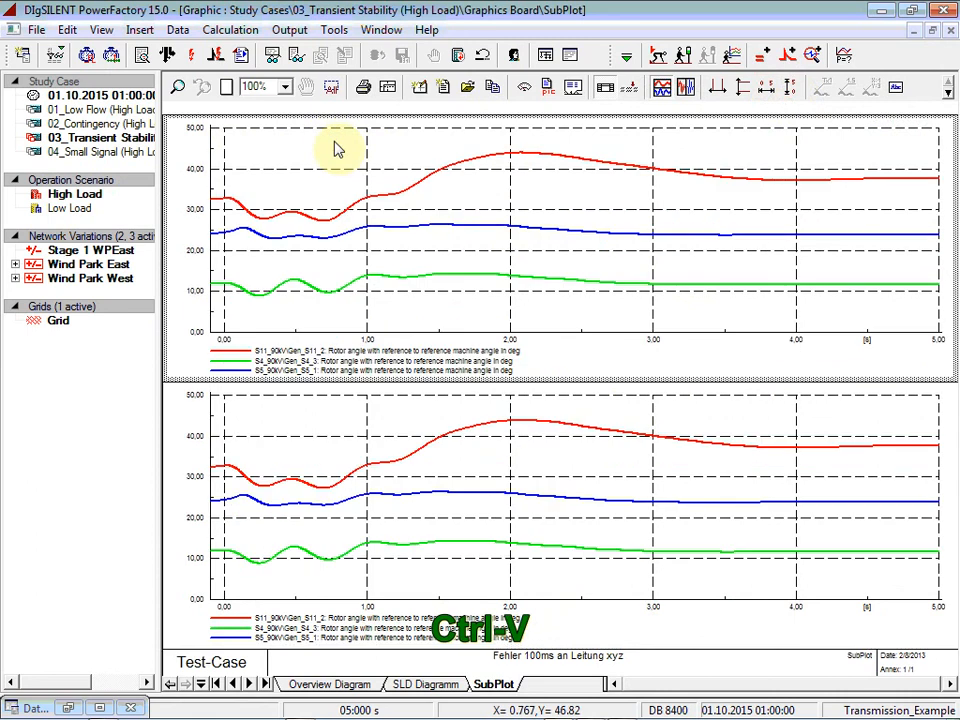
Step: Change the copied subplot's variable to Speed in p.u. (s:xspeed) for all three generators and scale its y-axis automatically
double_click(395, 428)
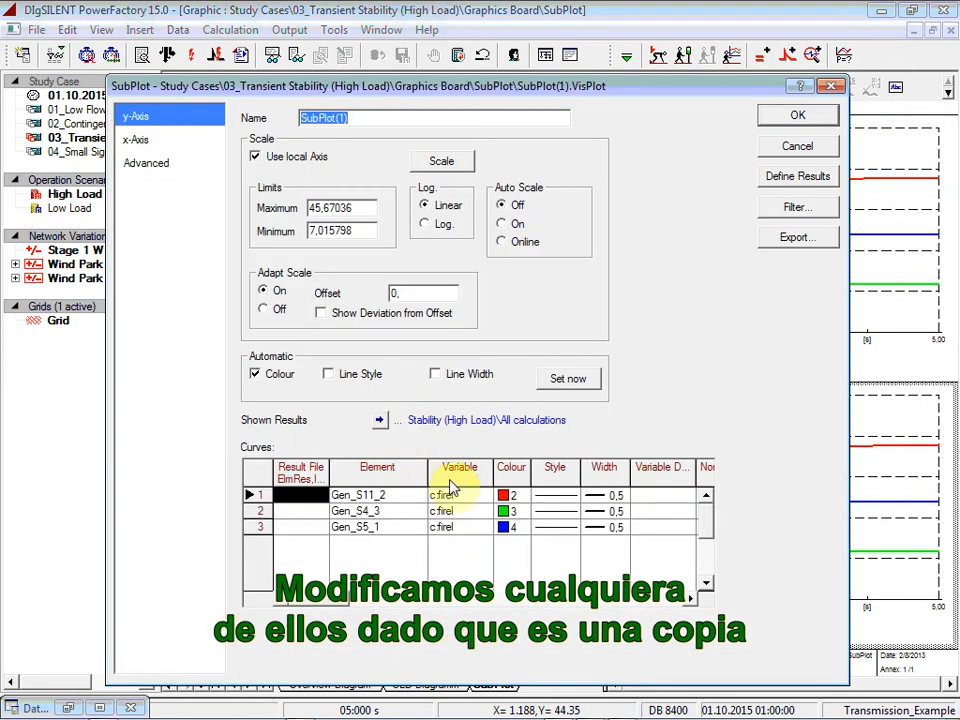
double_click(478, 497)
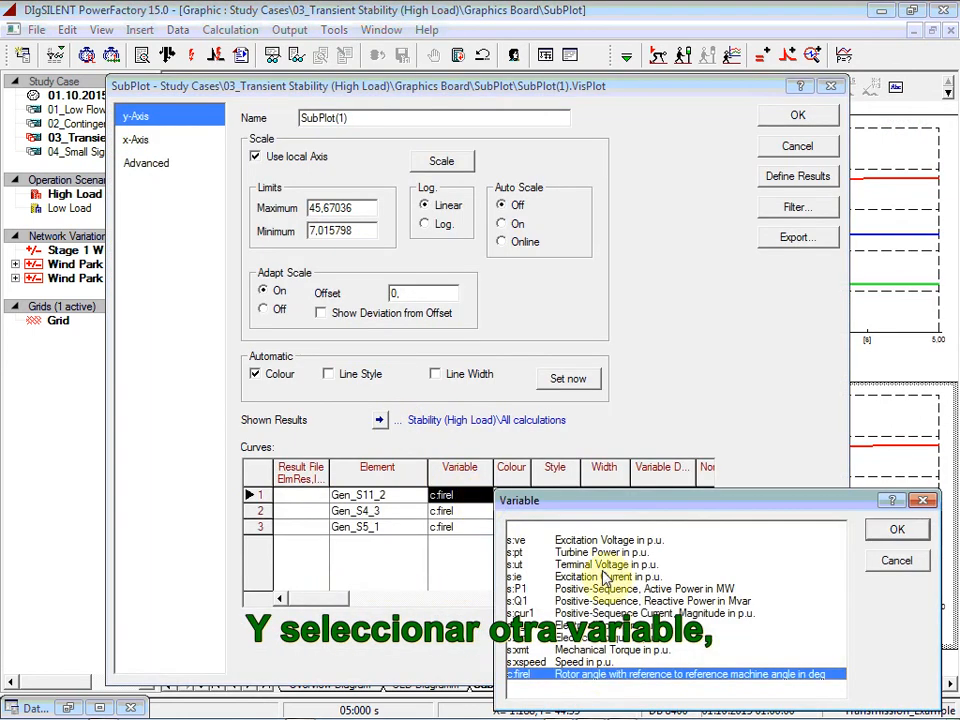
click(600, 662)
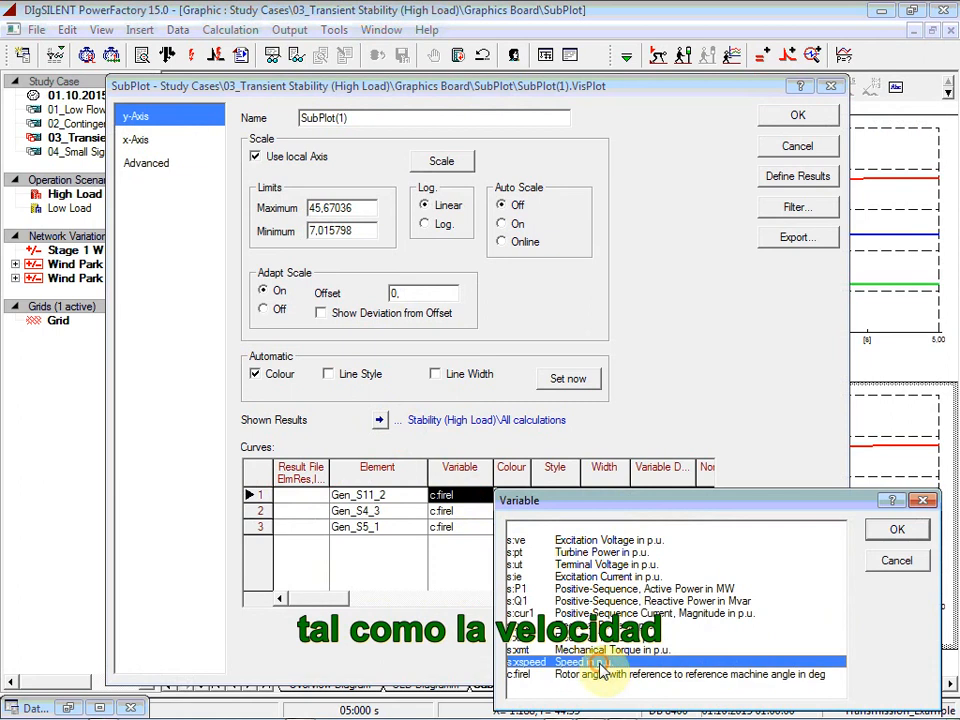
click(897, 529)
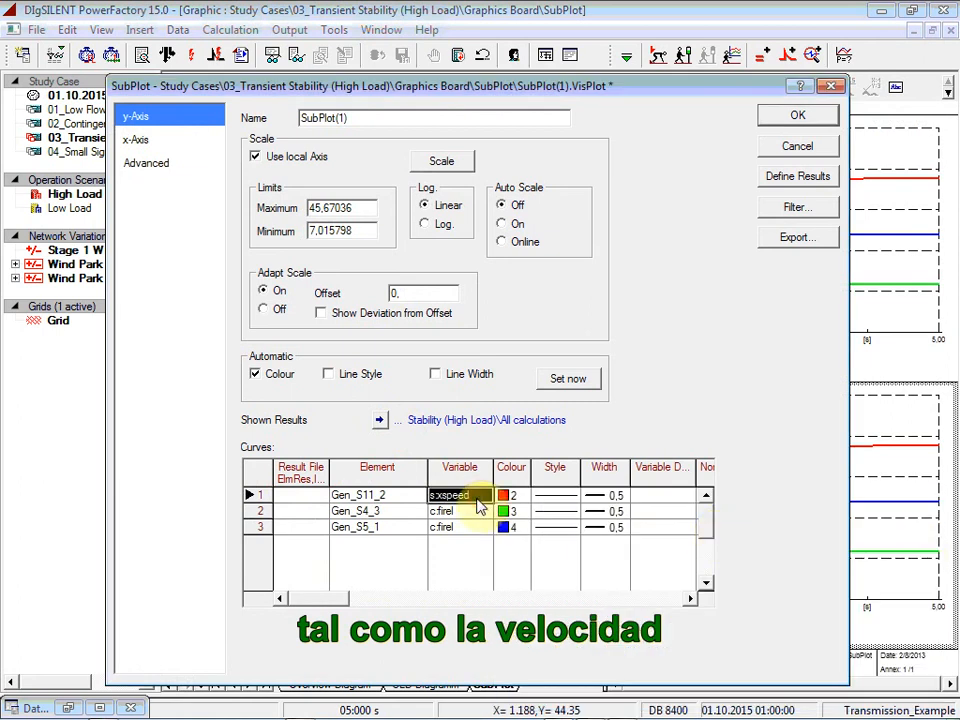
drag(477, 513, 477, 526)
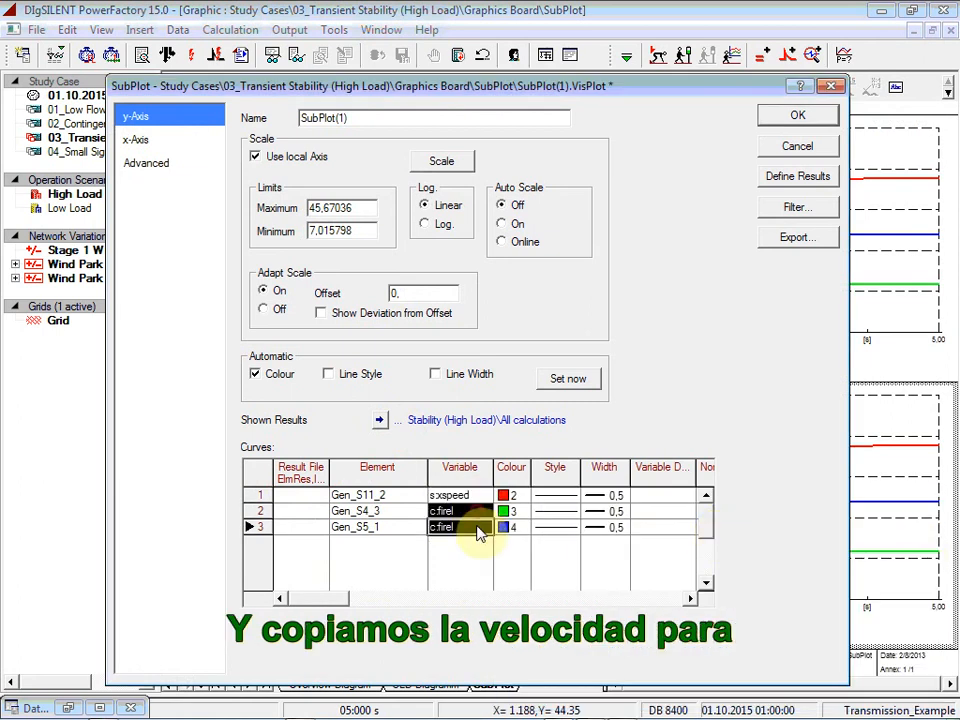
key(ctrl+v)
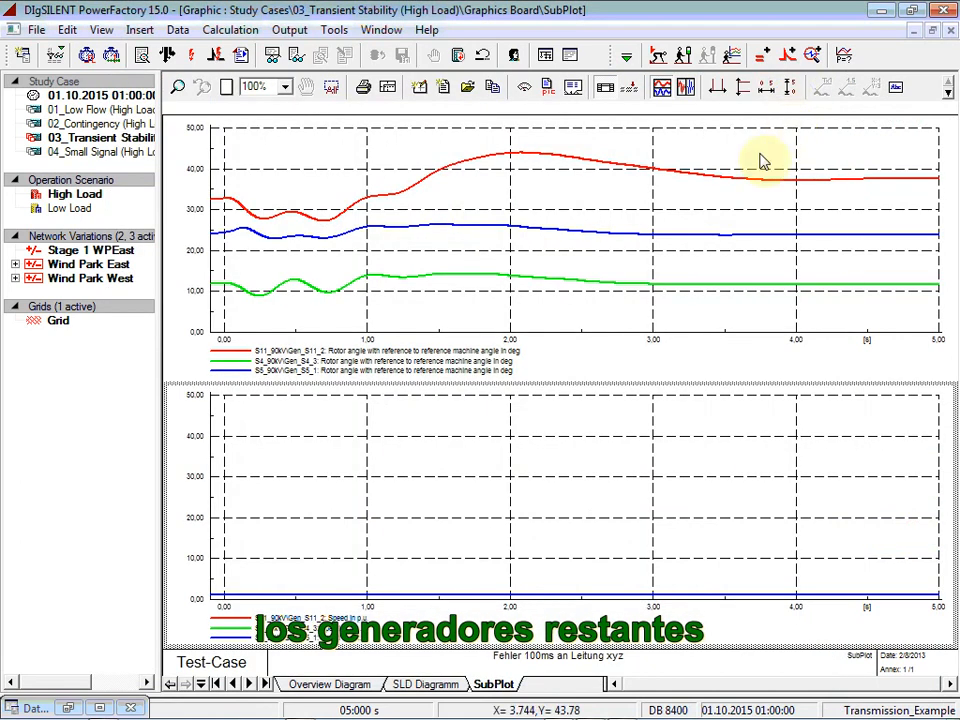
click(789, 88)
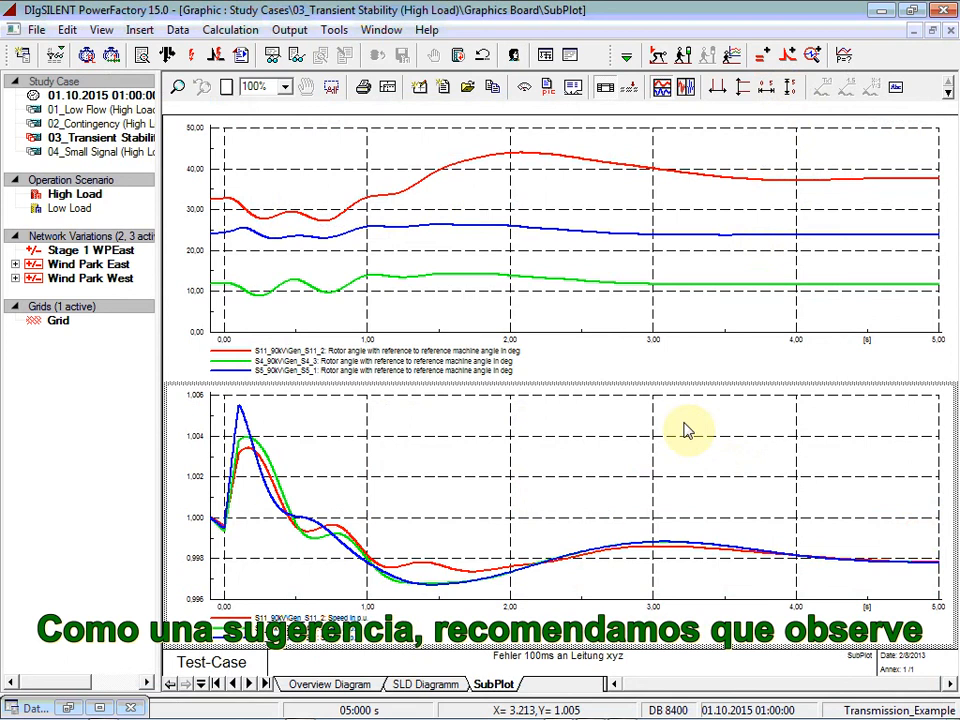
Step: Maximise the output window to review the messages logged during the simulation
click(572, 57)
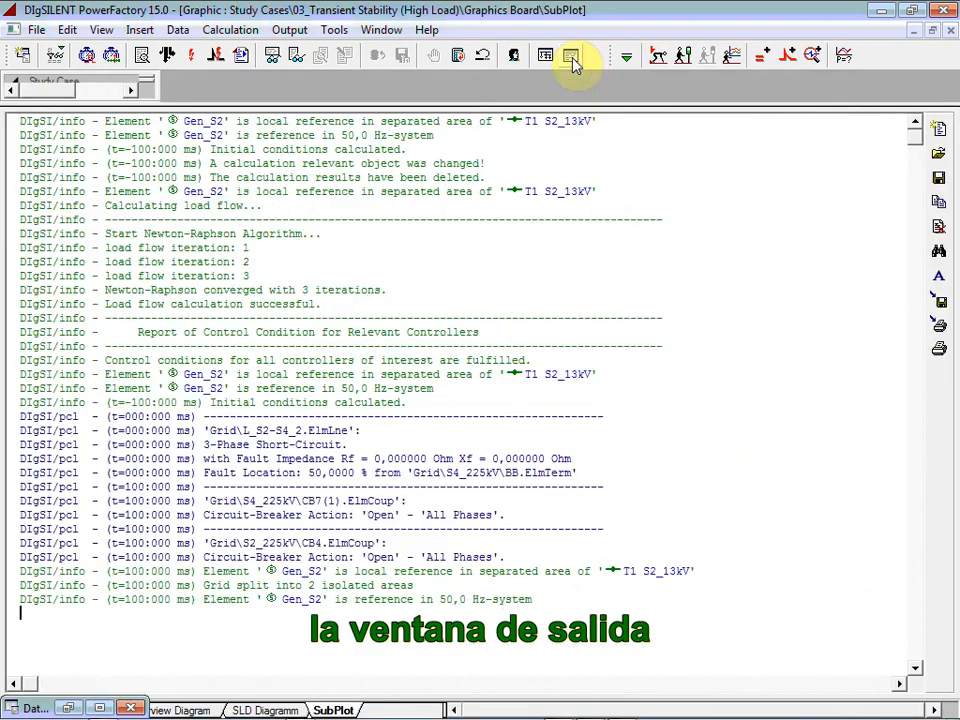